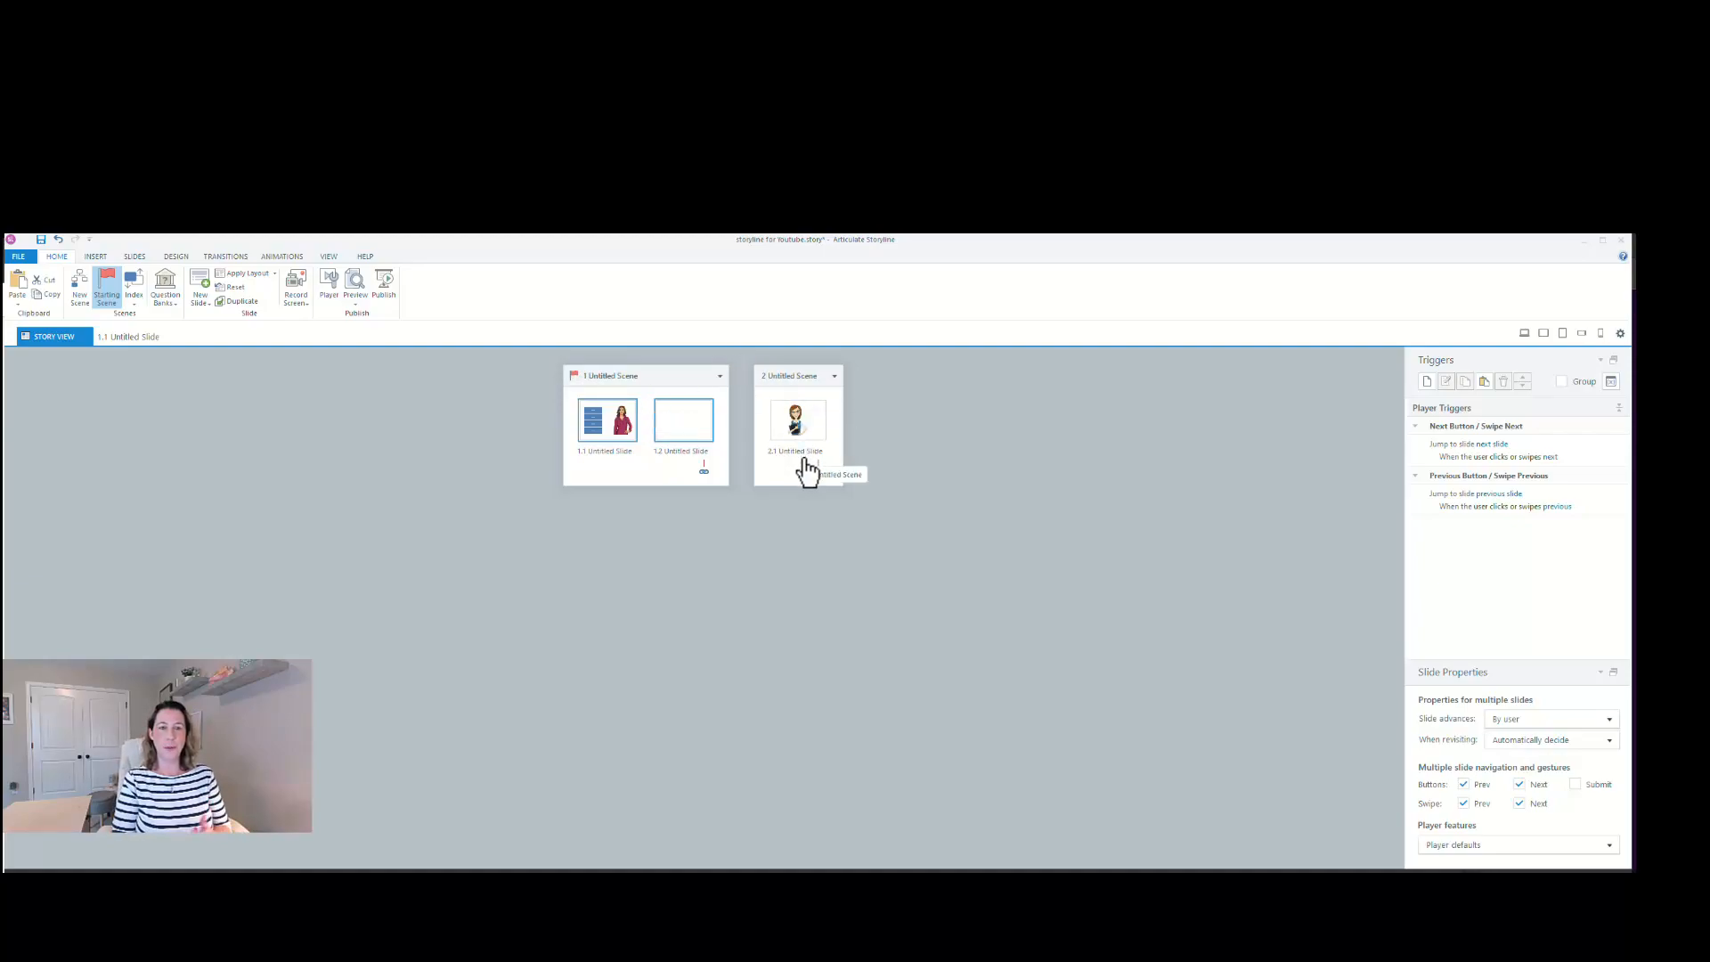
- On slide 1.1 in the first scene, start a new trigger that changes the state of the Next Button to Disabled
left_click(489, 342)
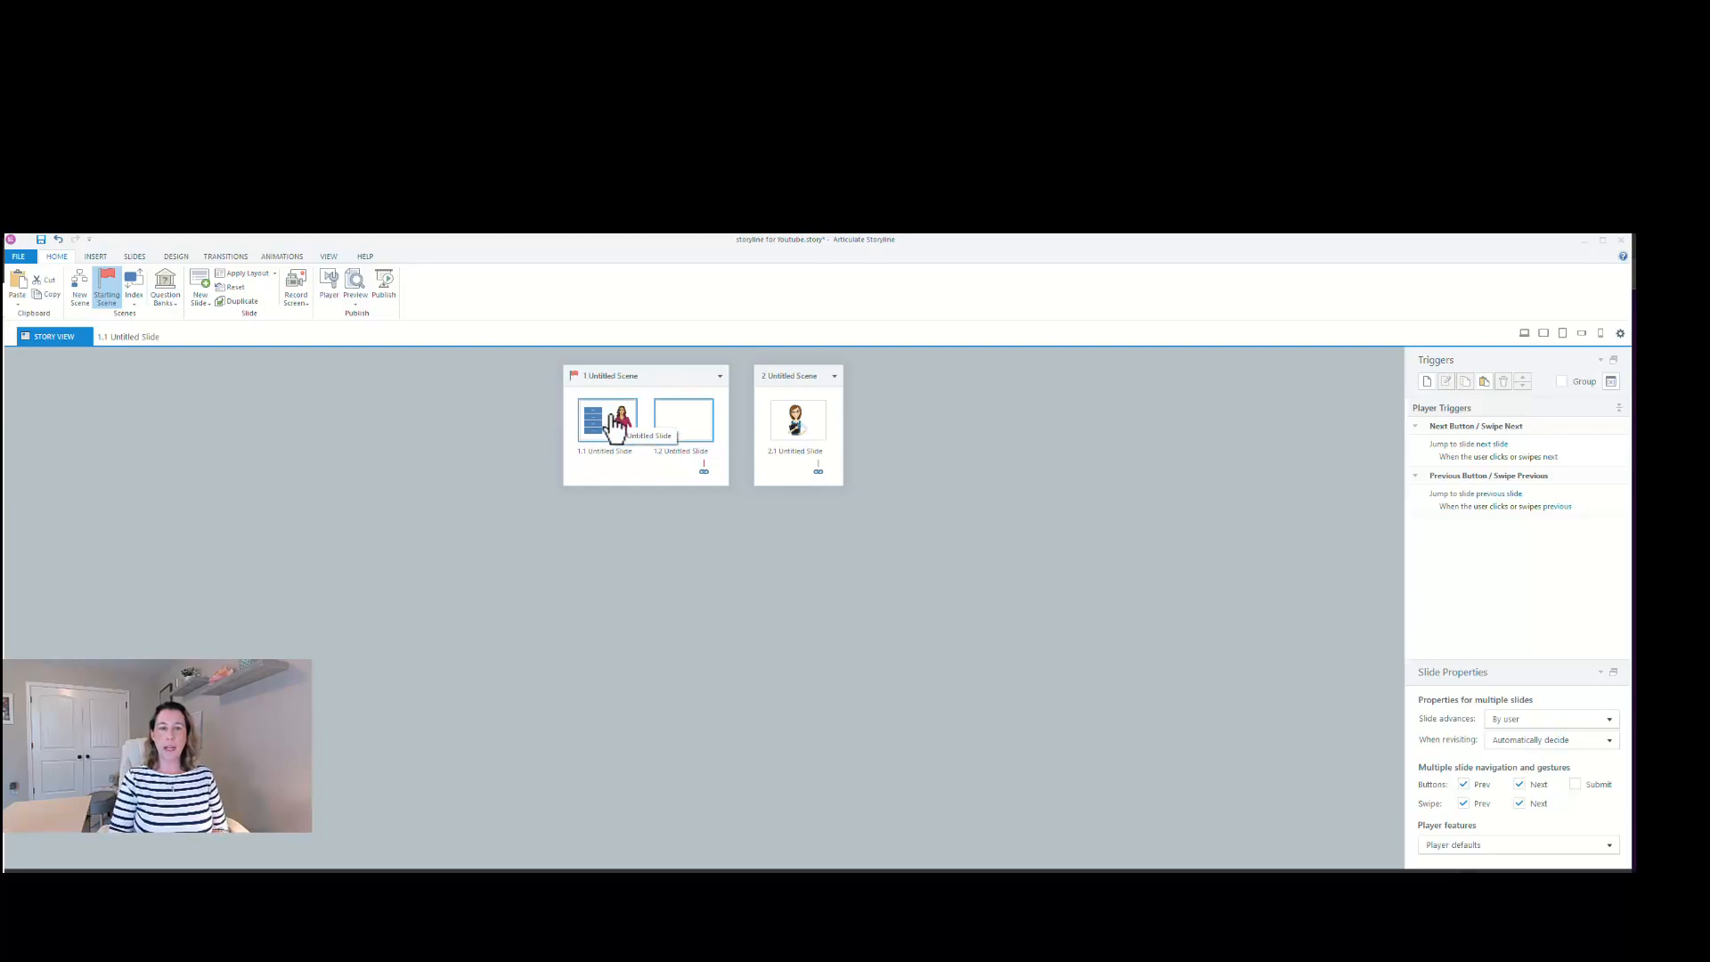
double_click(616, 428)
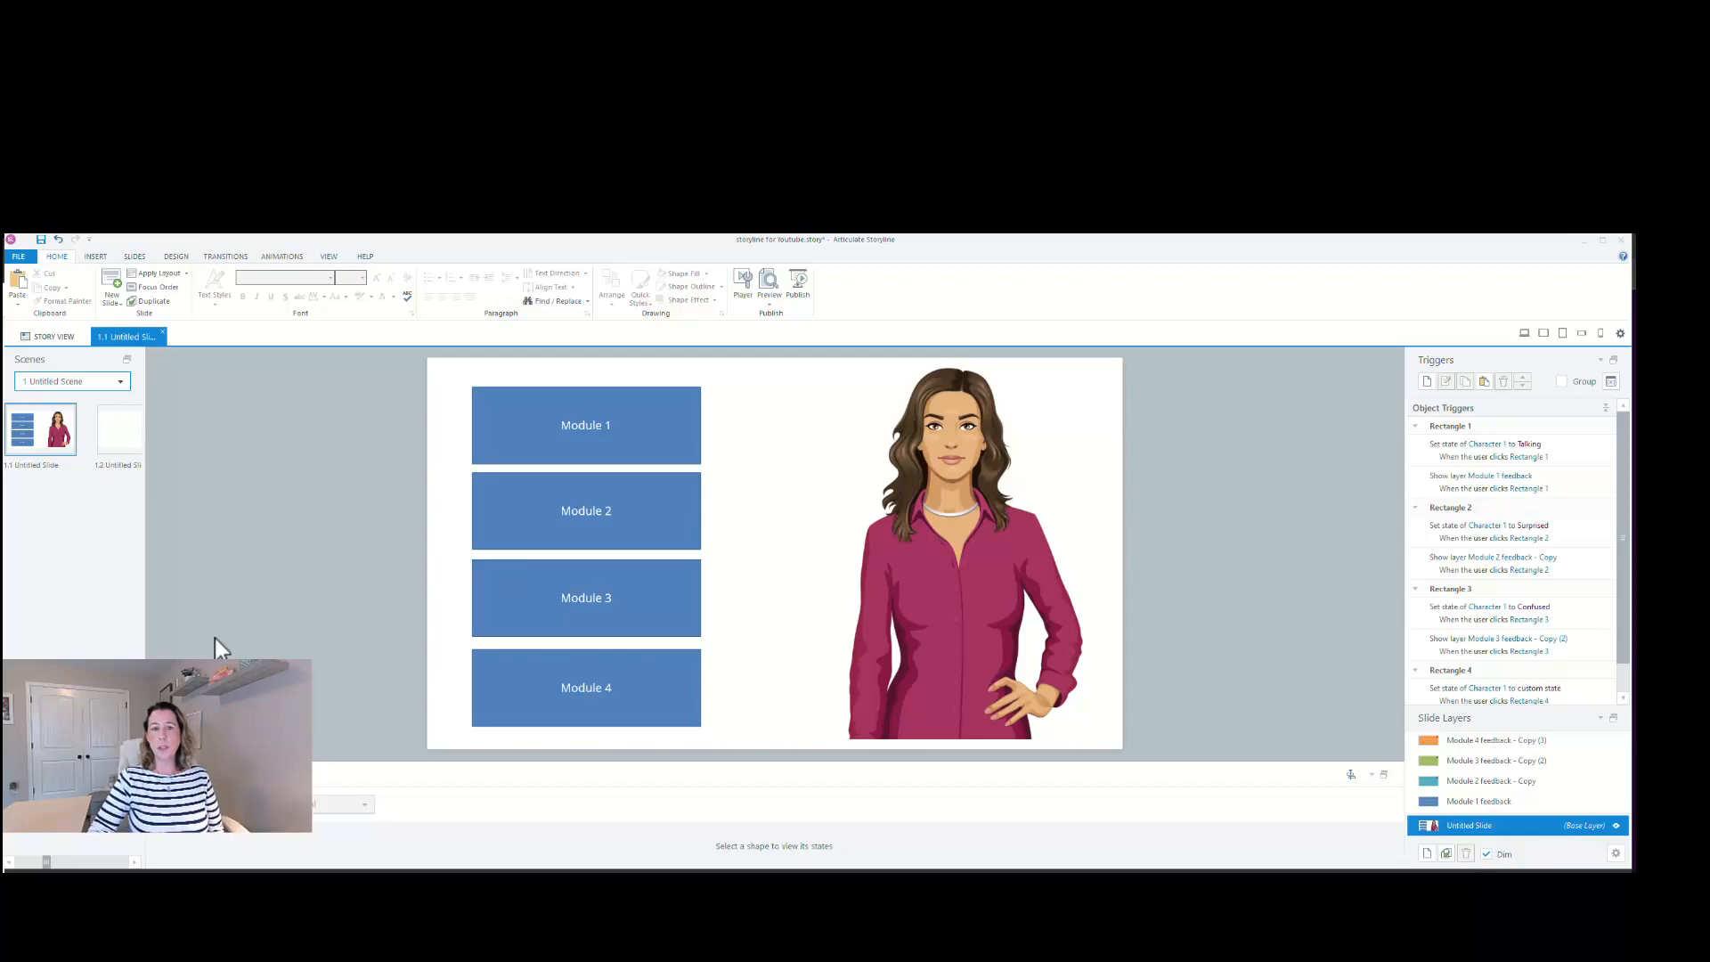
left_click(1429, 383)
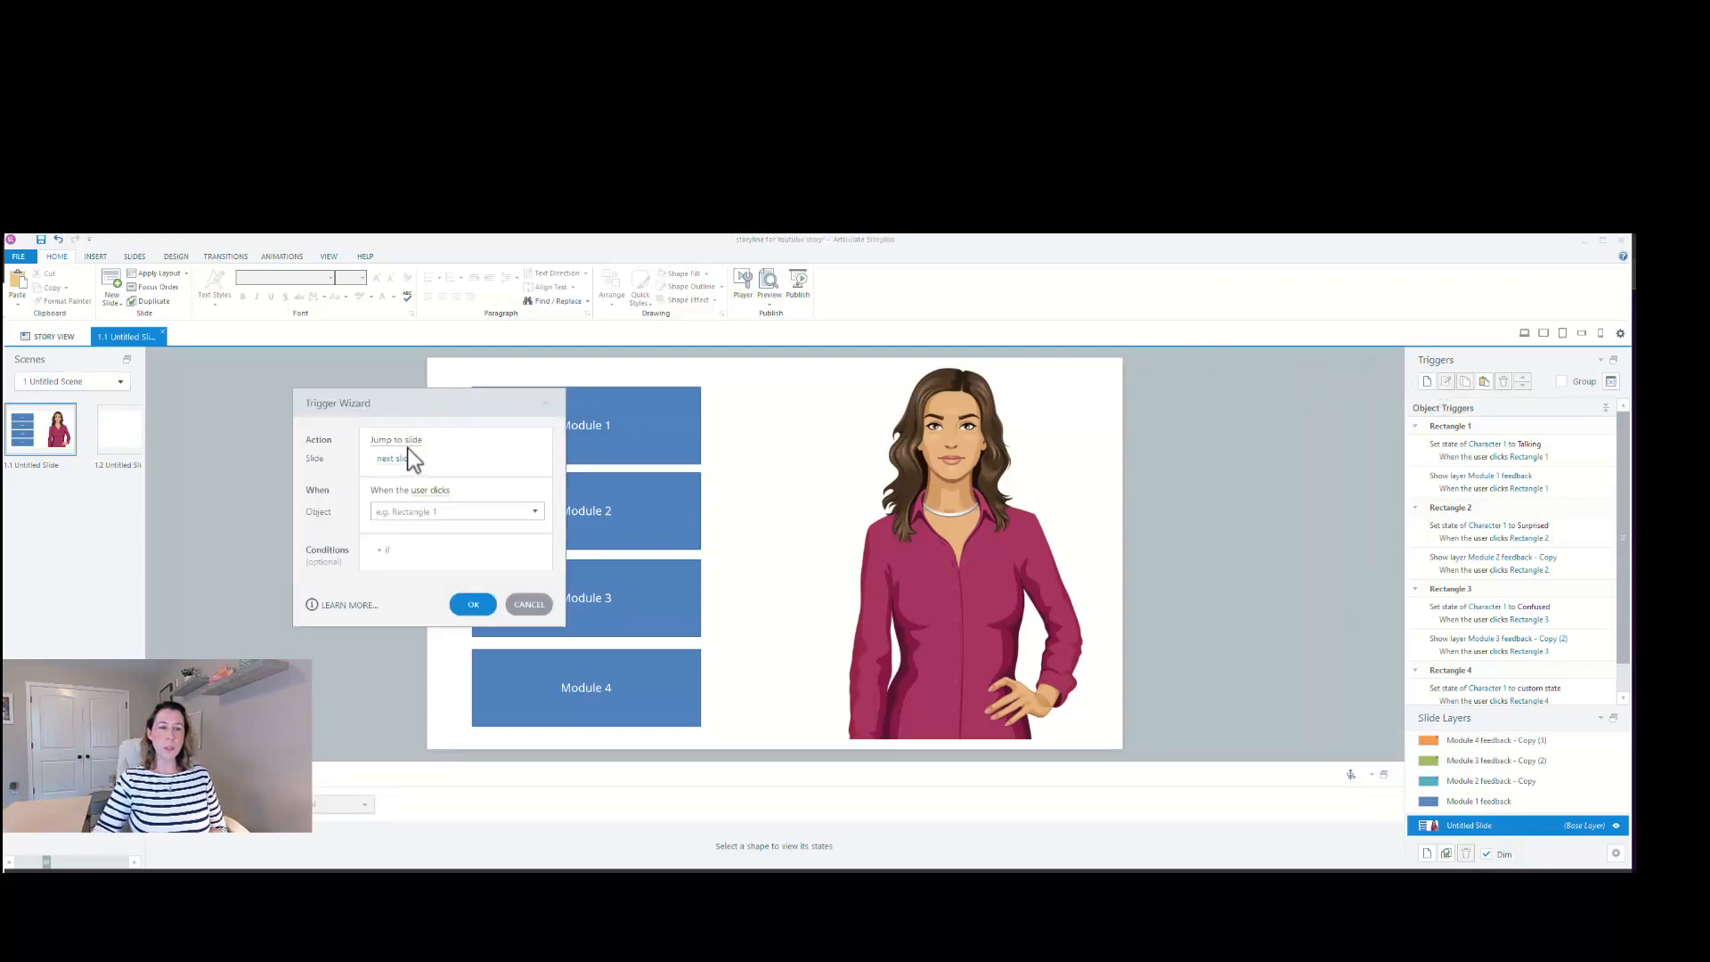
left_click(410, 442)
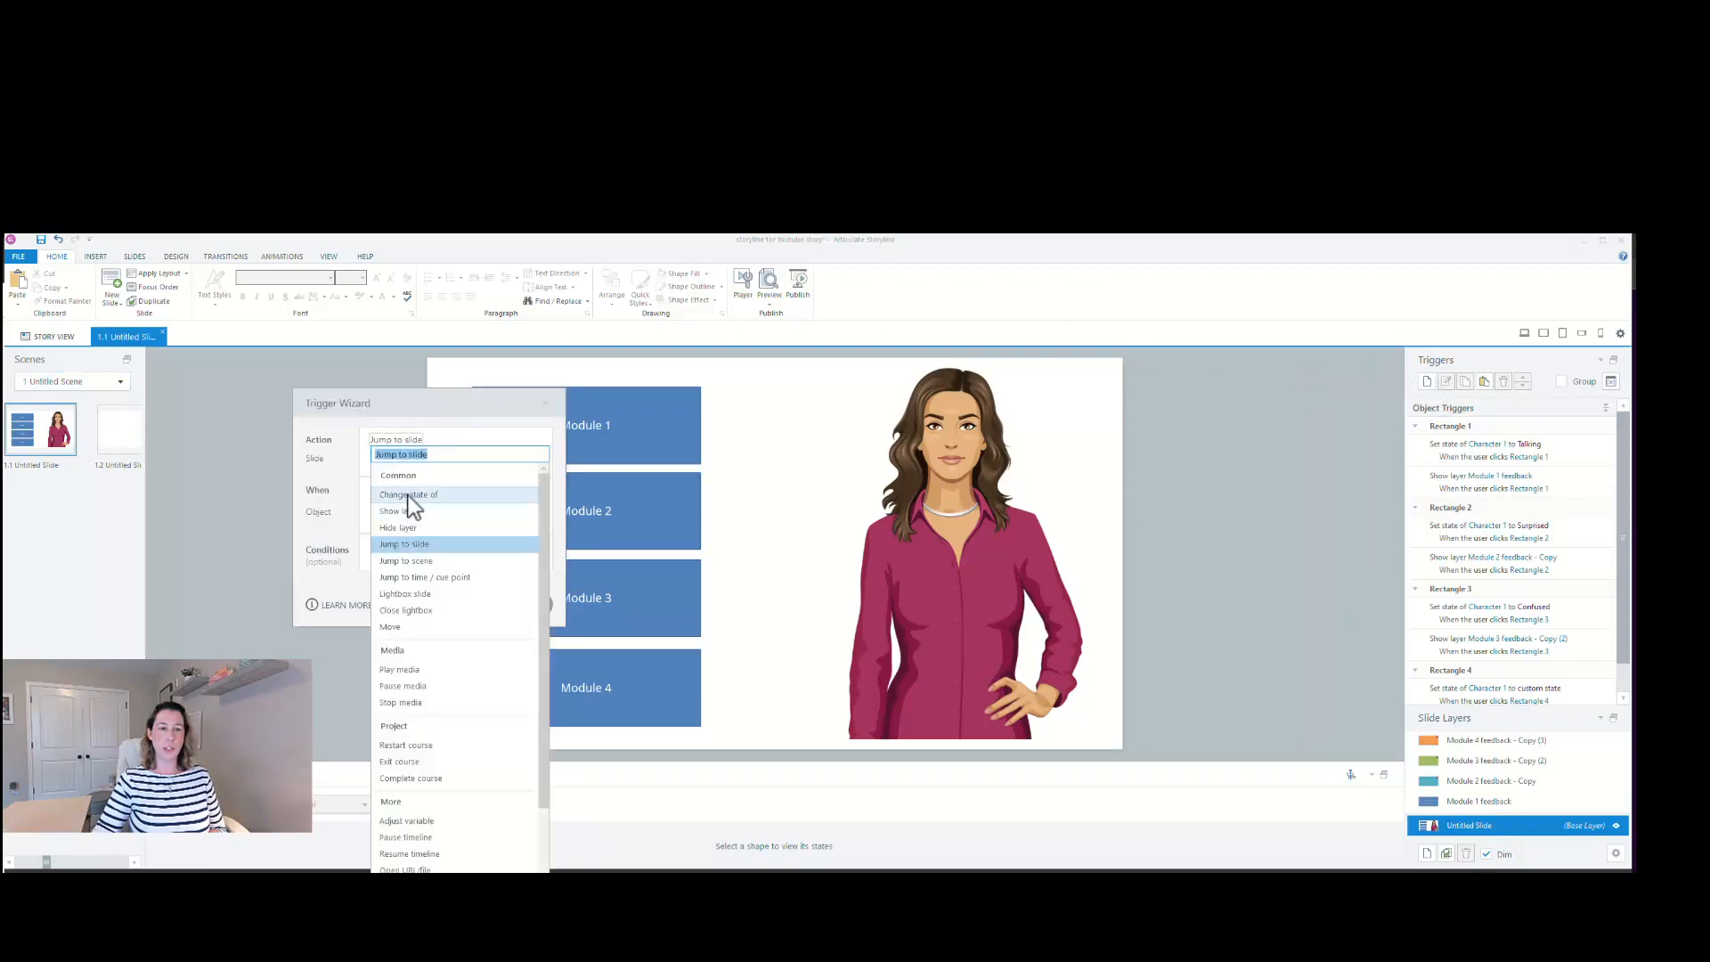
left_click(408, 495)
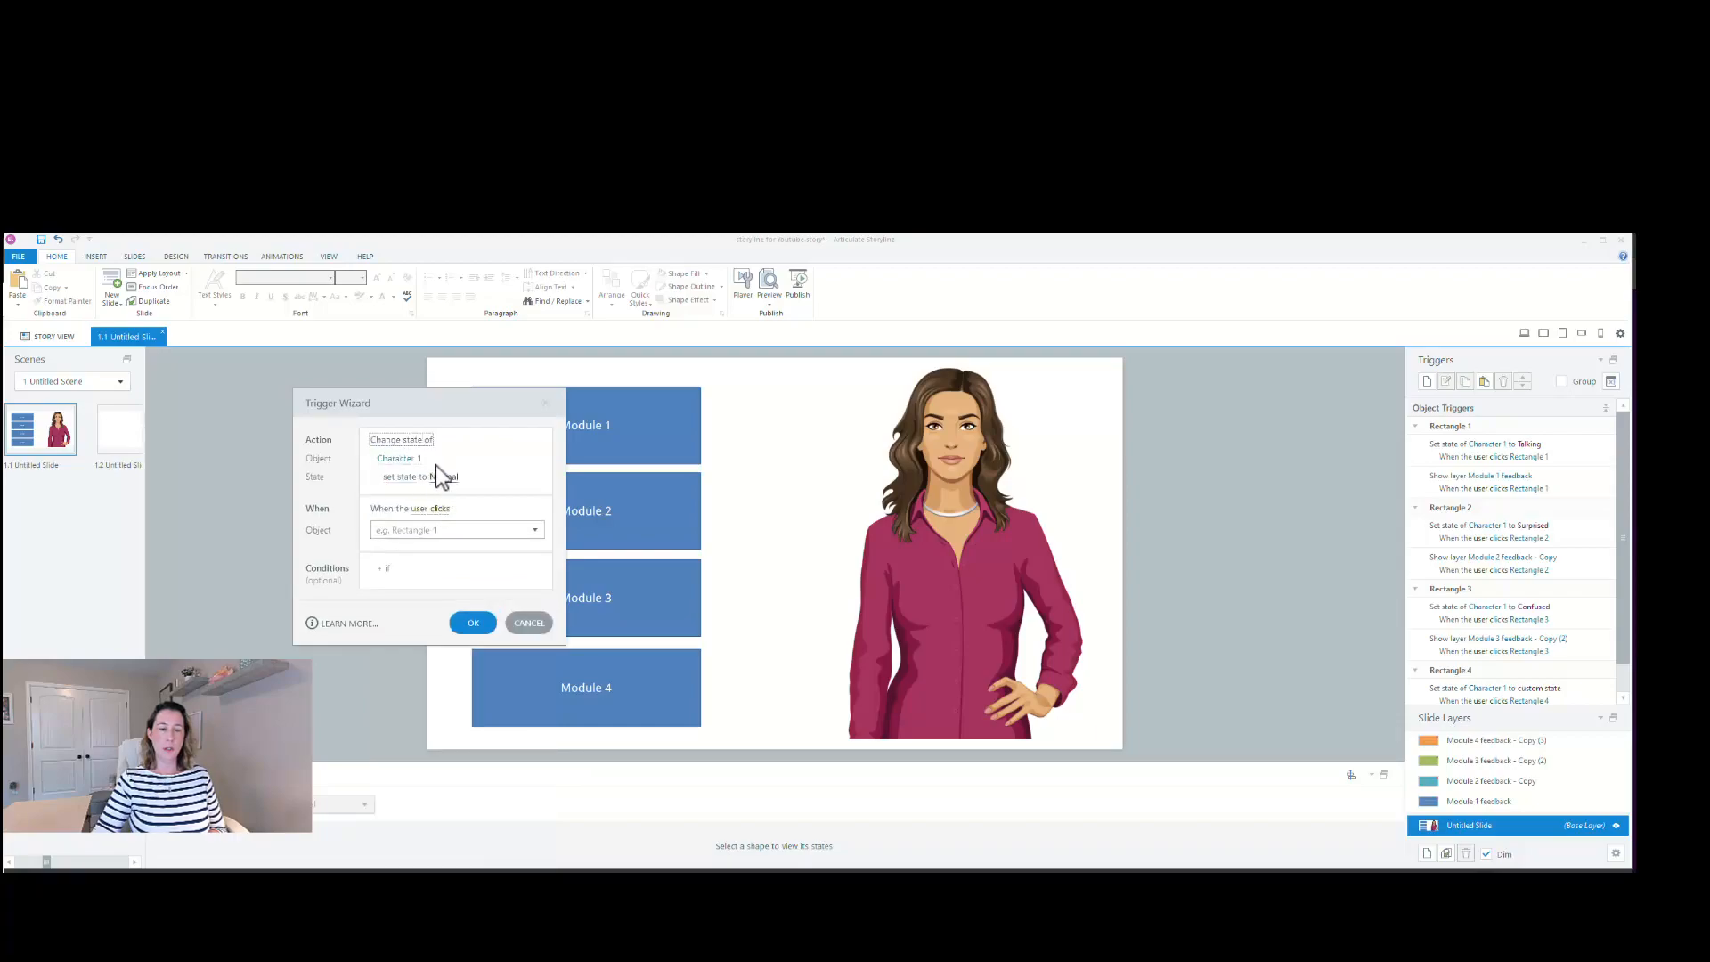
left_click(421, 465)
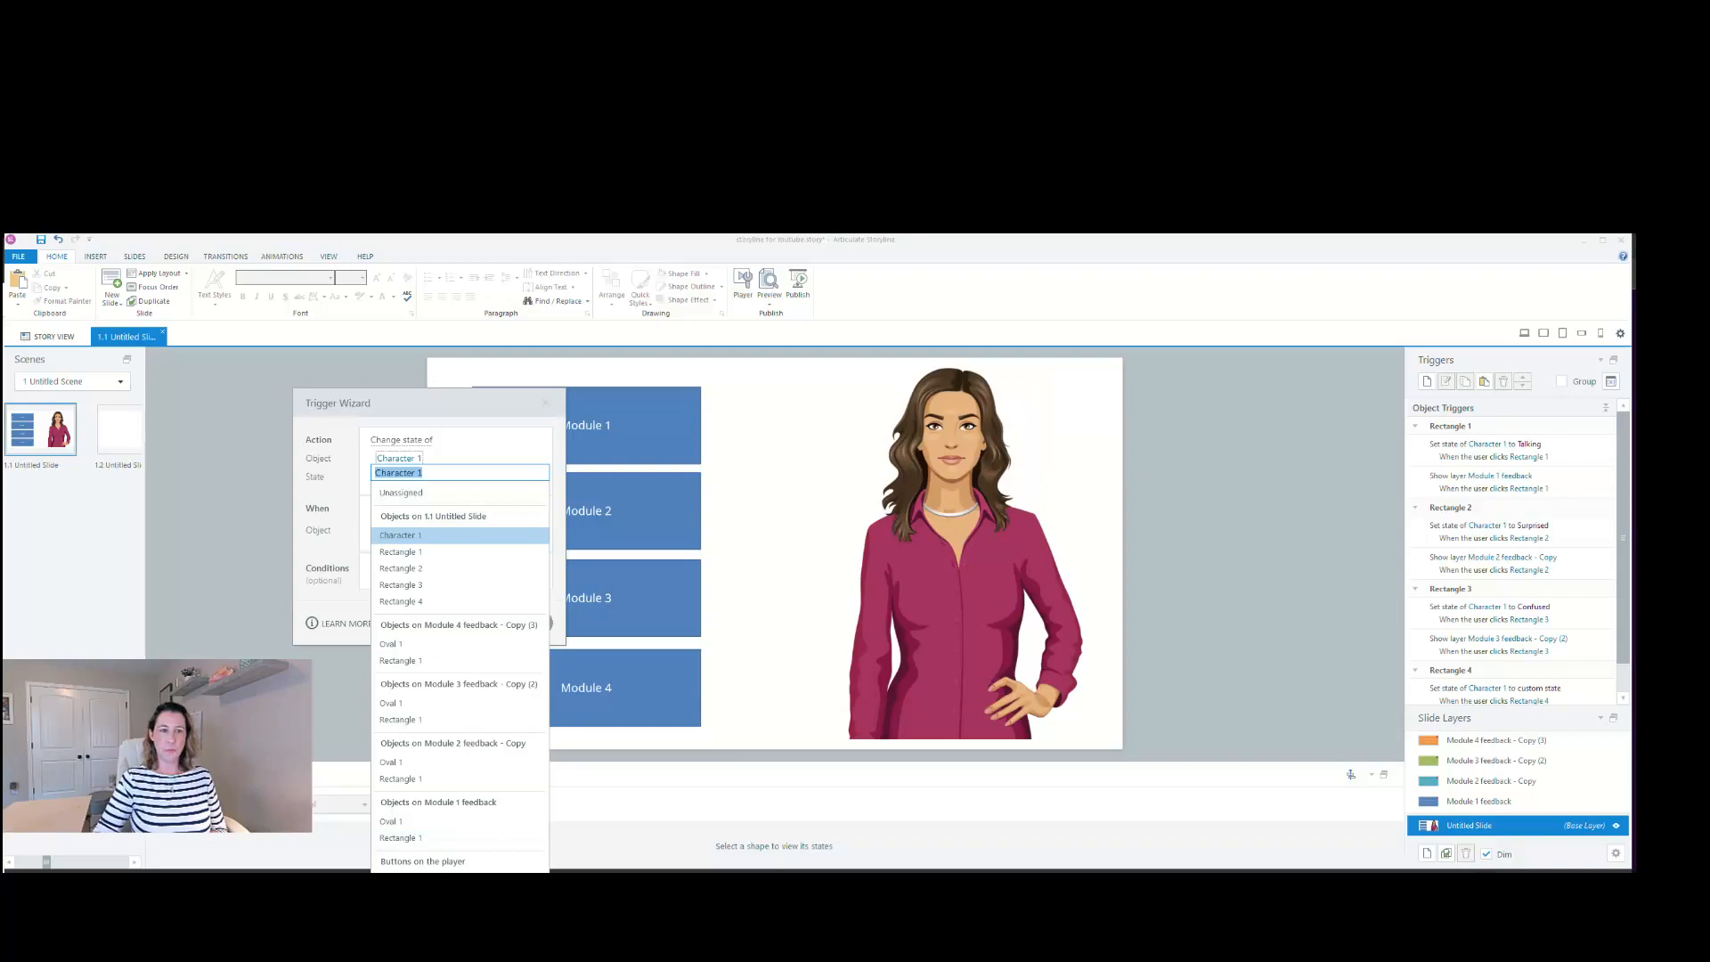
left_click(406, 780)
left_click(410, 478)
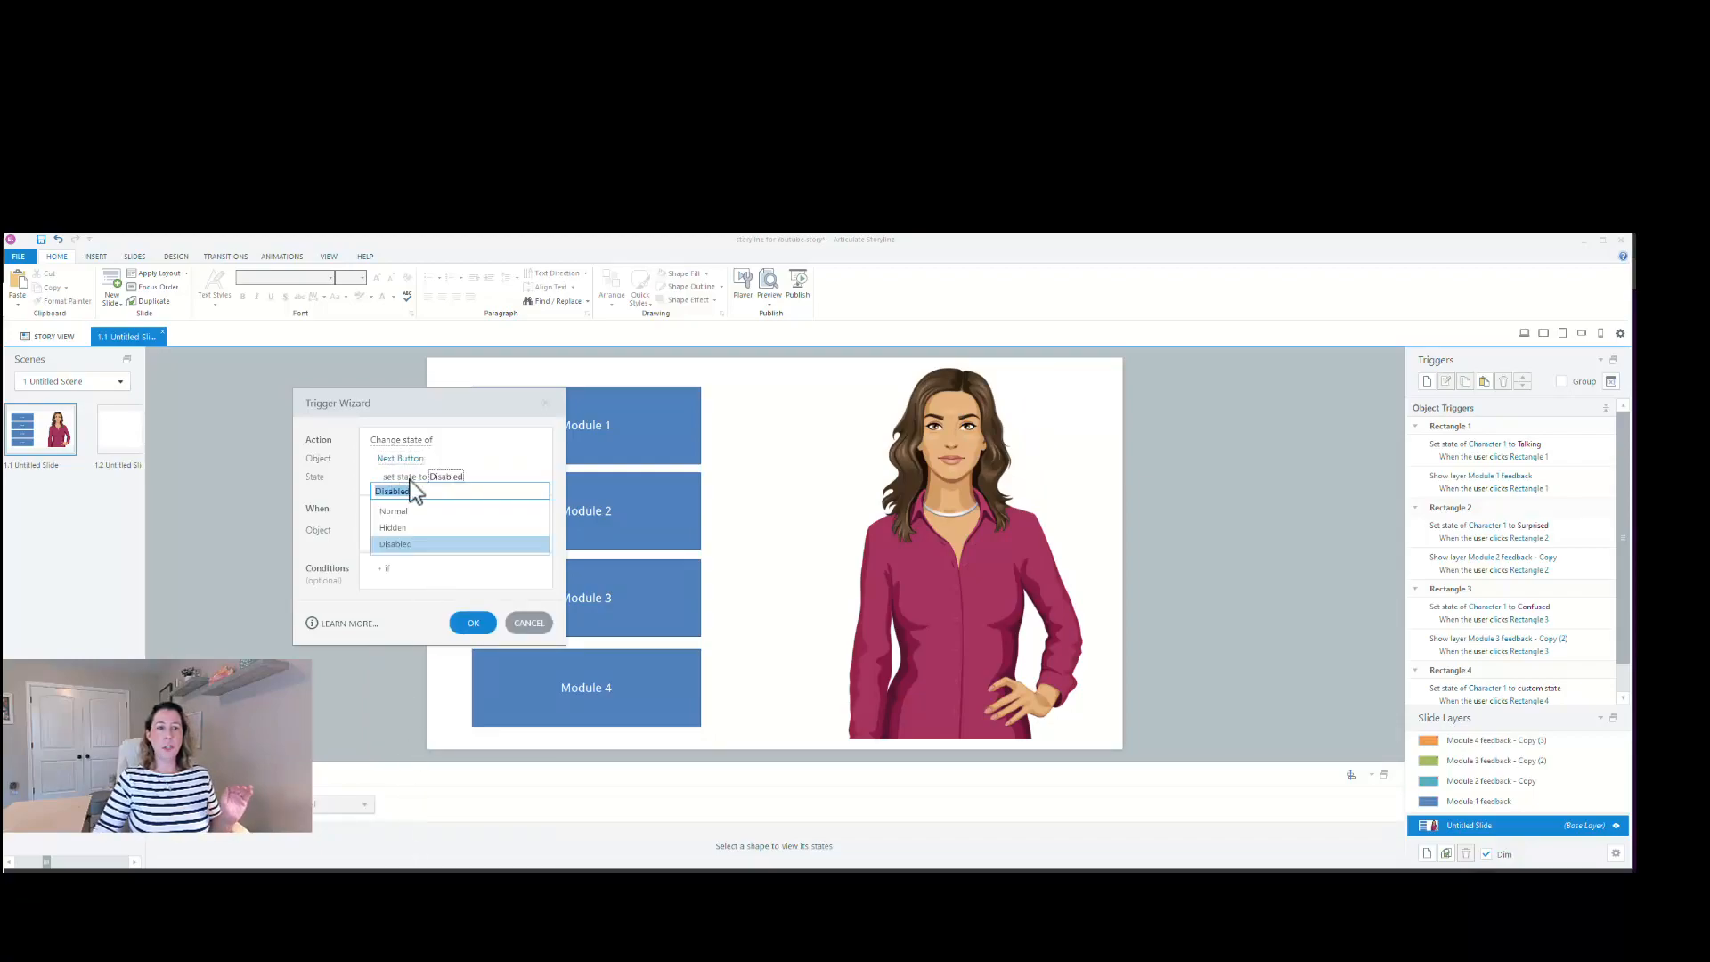
left_click(396, 544)
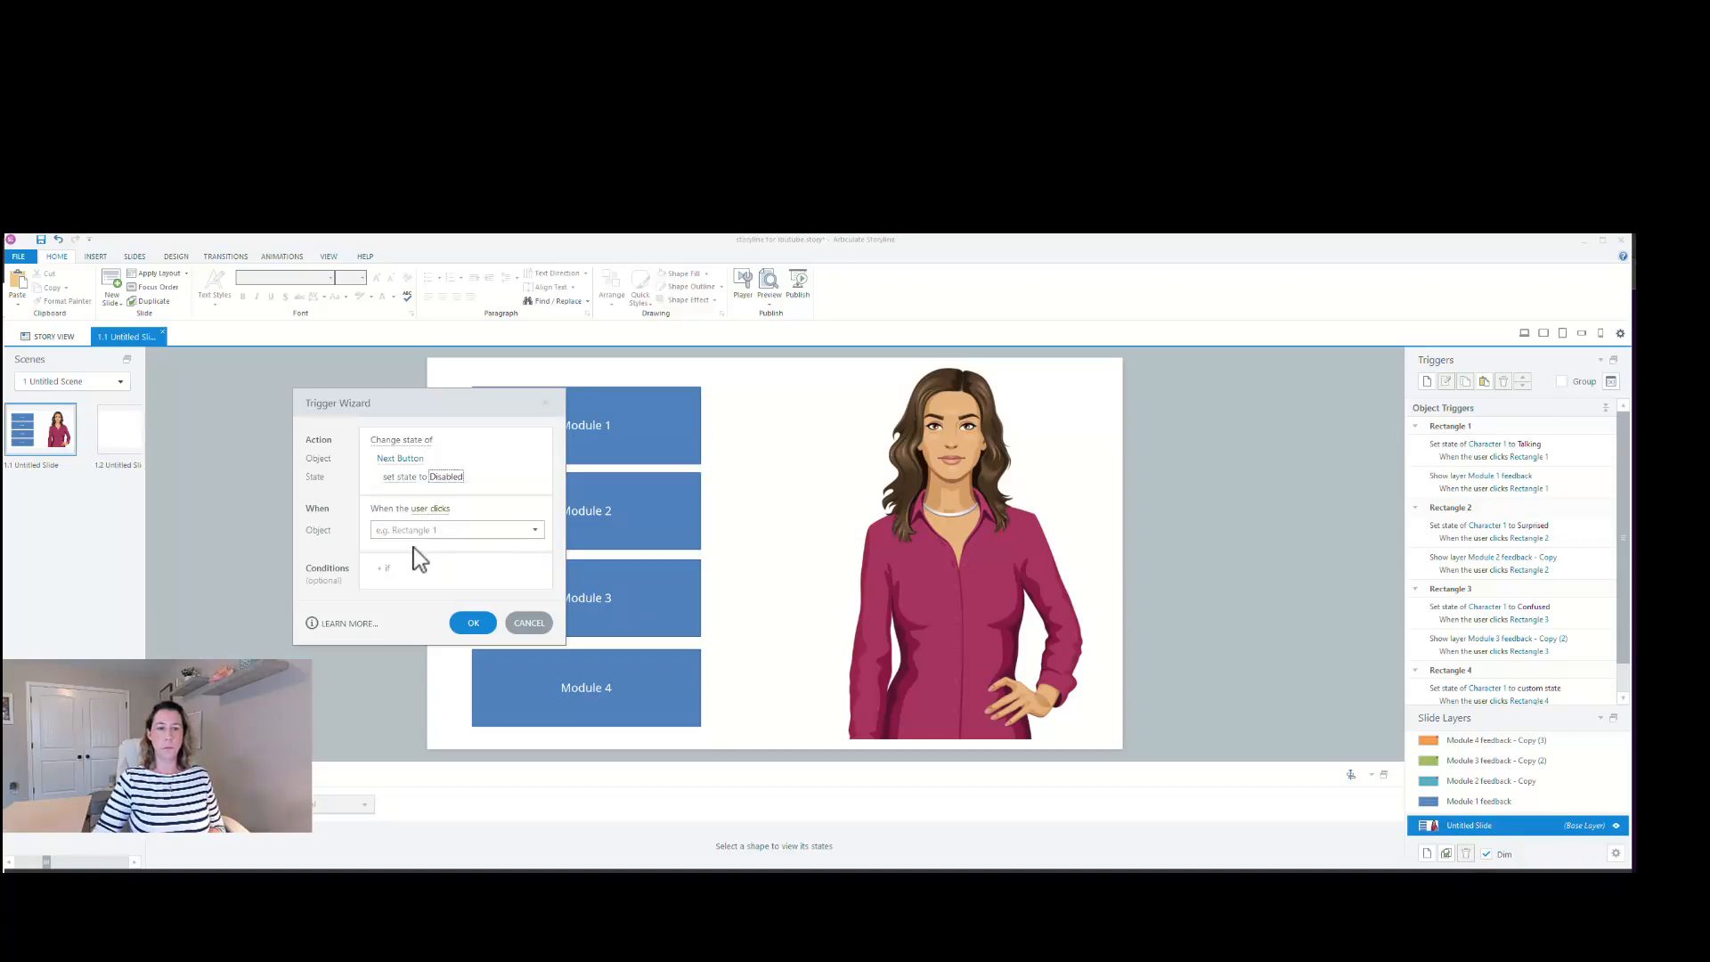
- Make the trigger run when the timeline ends on this slide and save it
left_click(450, 509)
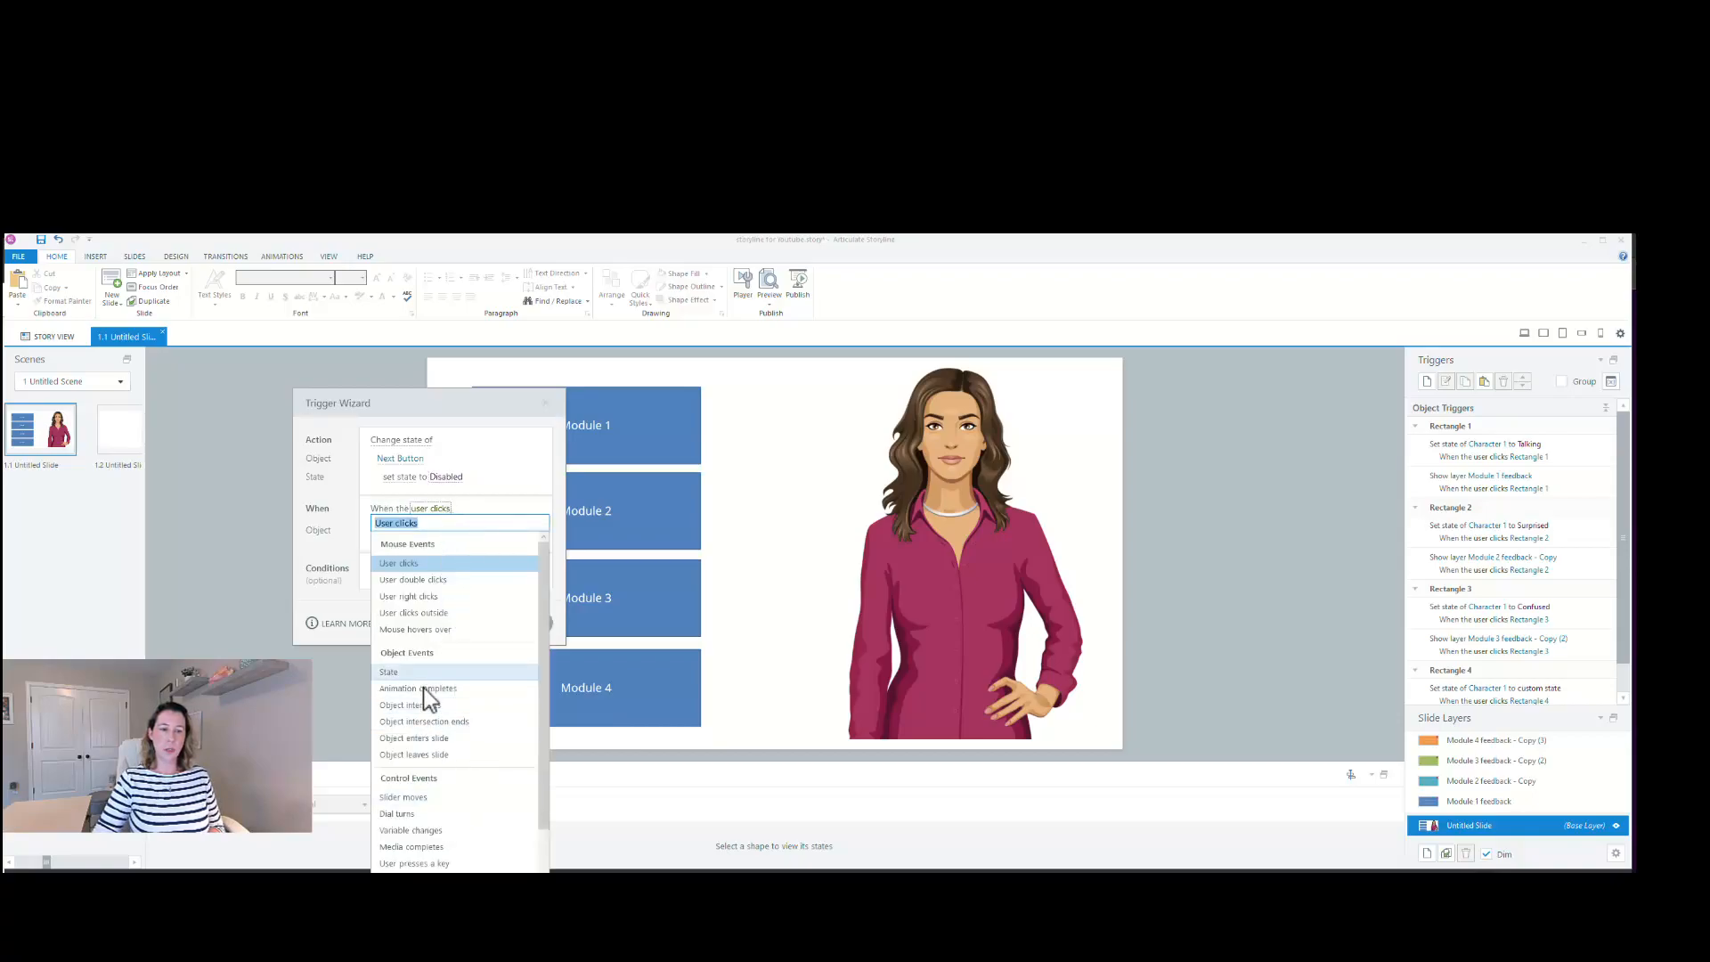
scroll(424, 720, "down", 1)
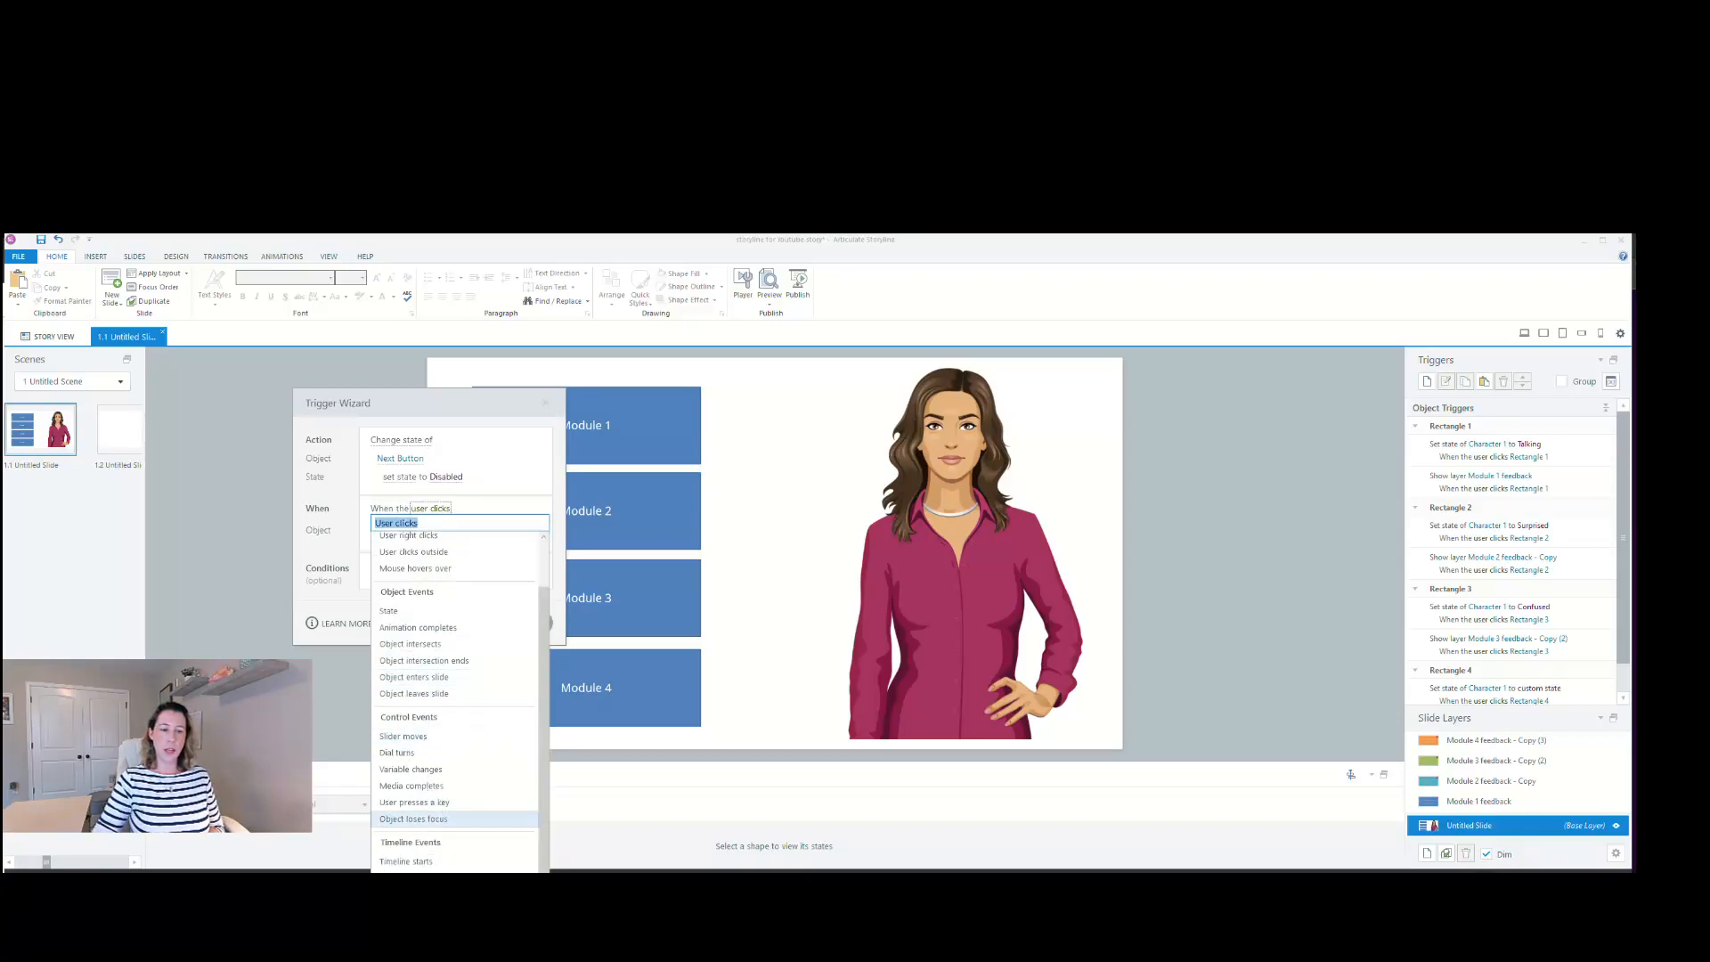
left_click(406, 878)
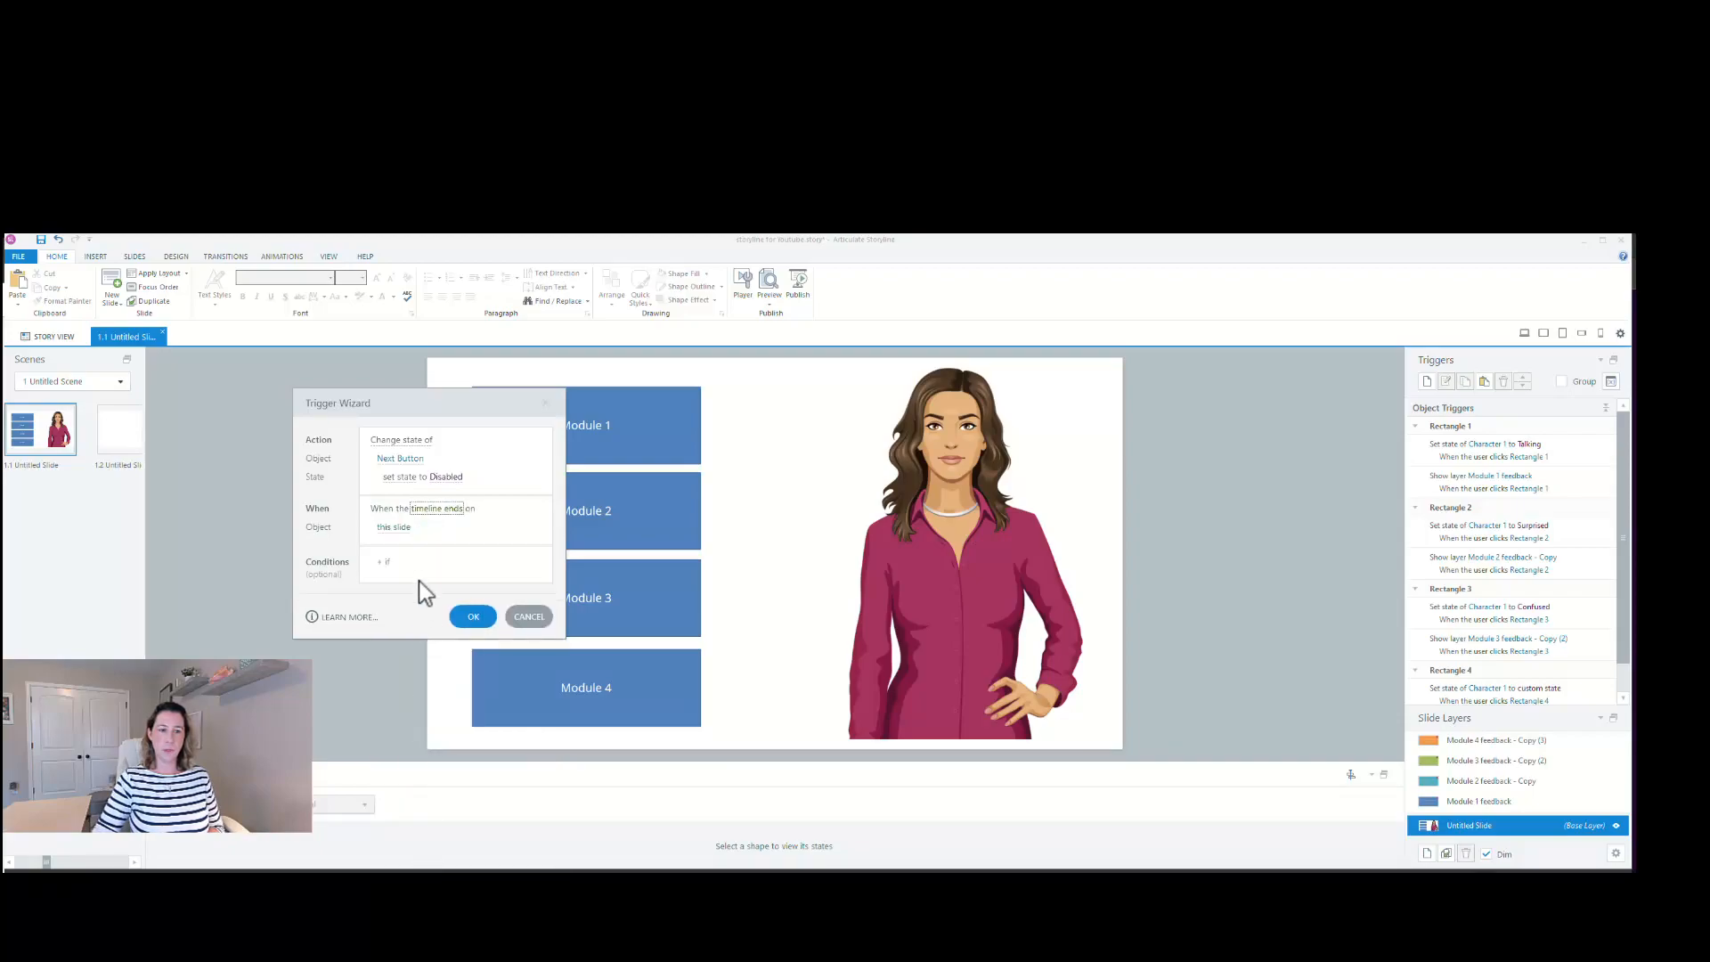
left_click(483, 621)
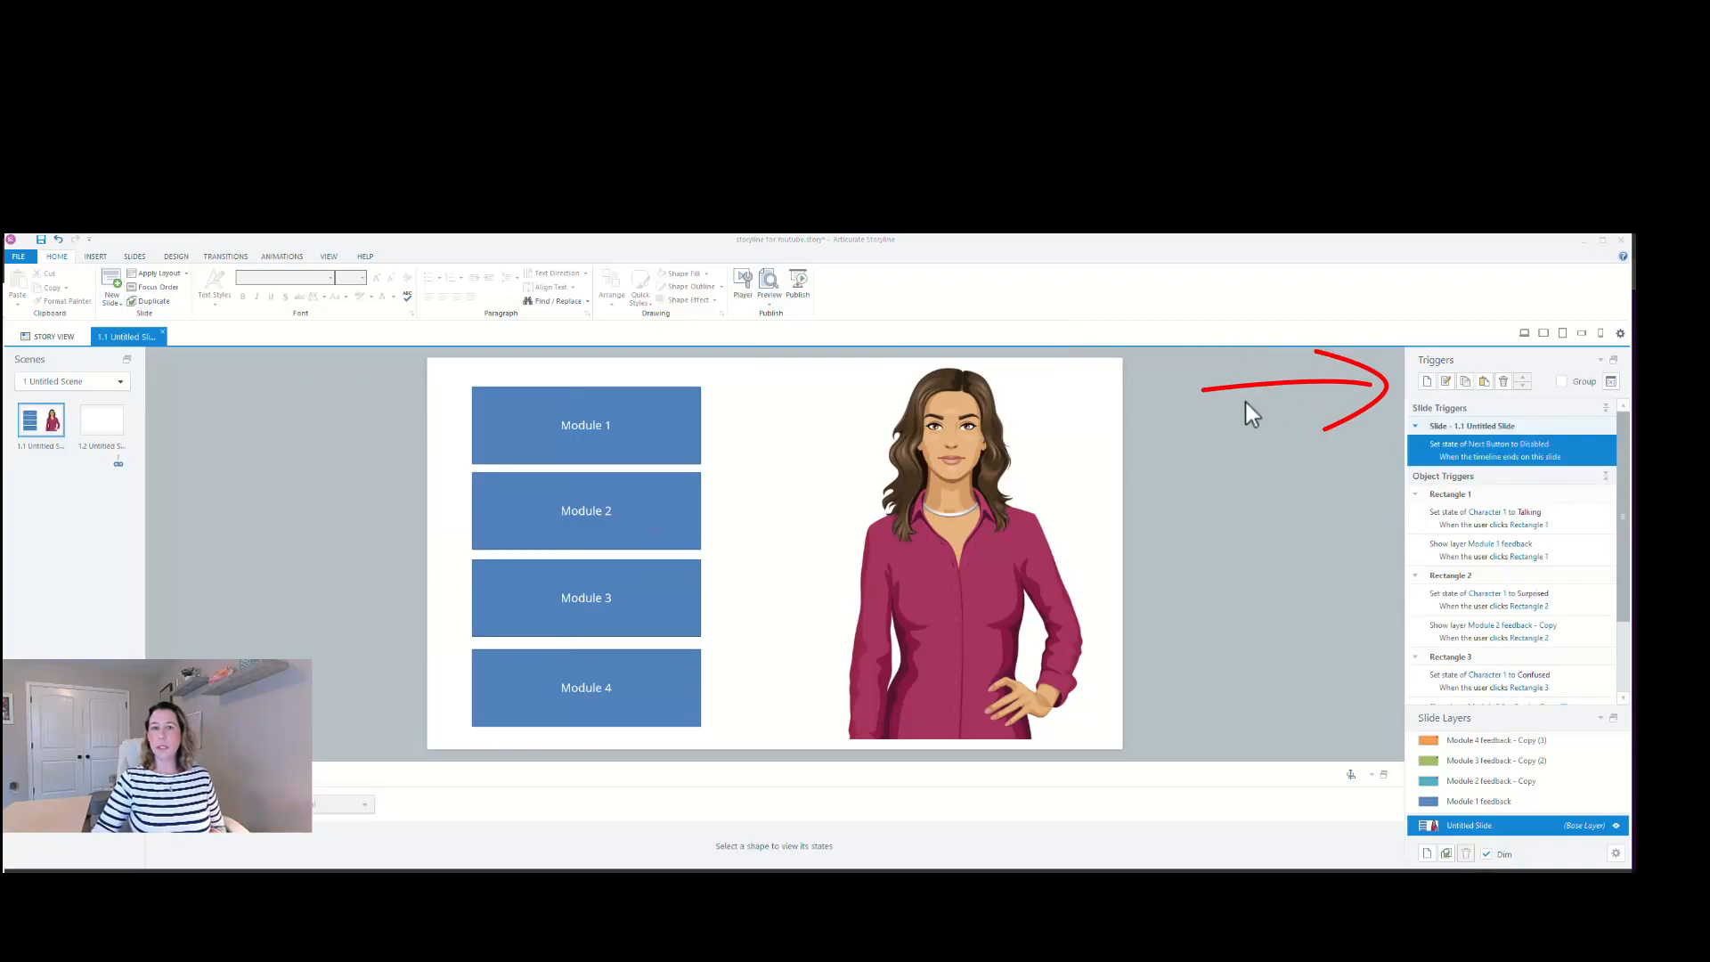
- Start a second trigger that changes the state of the Next Button to Normal
left_click(1428, 382)
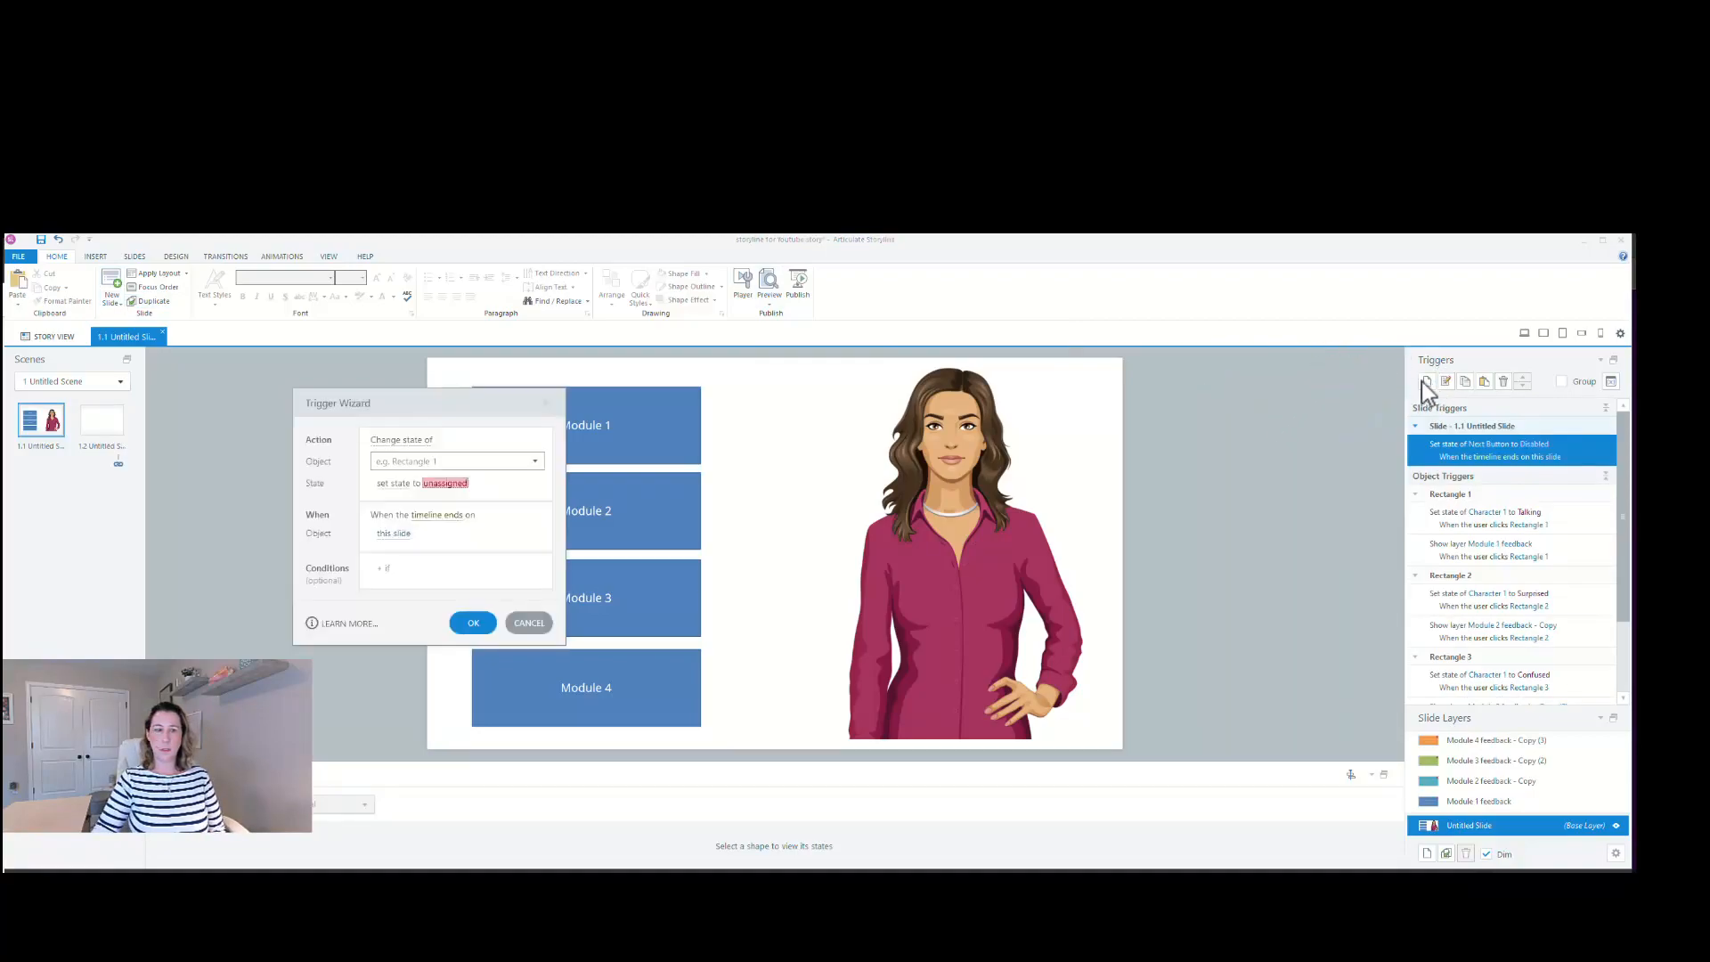
left_click(416, 443)
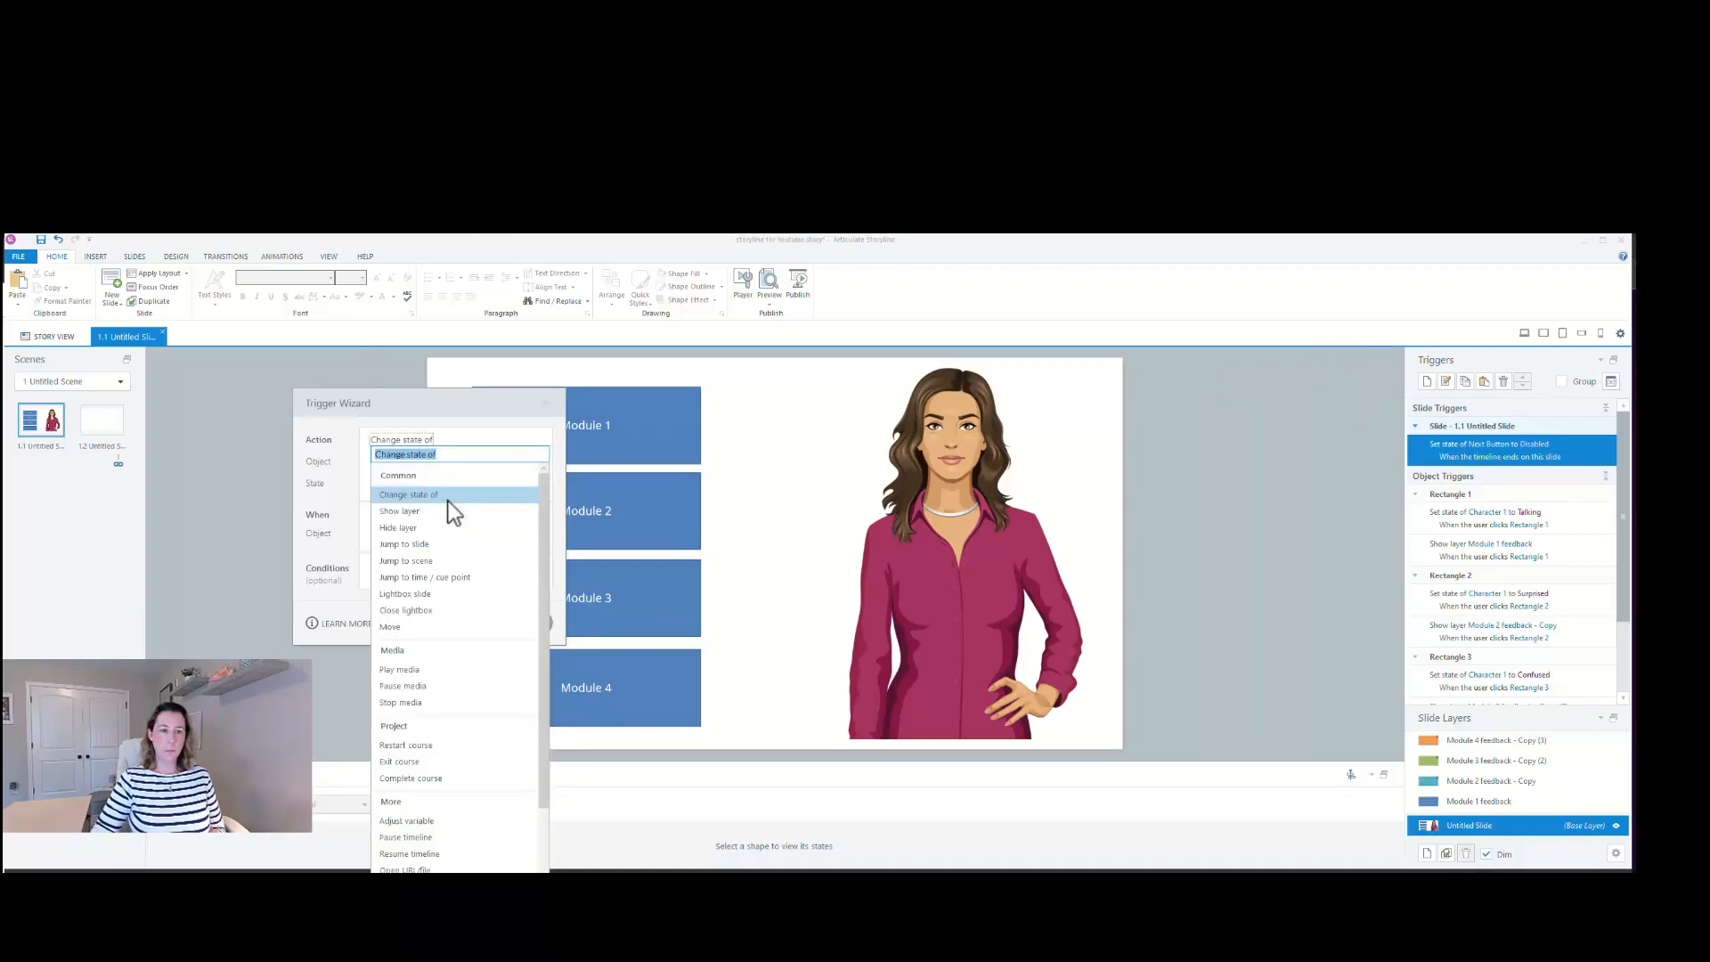
left_click(516, 456)
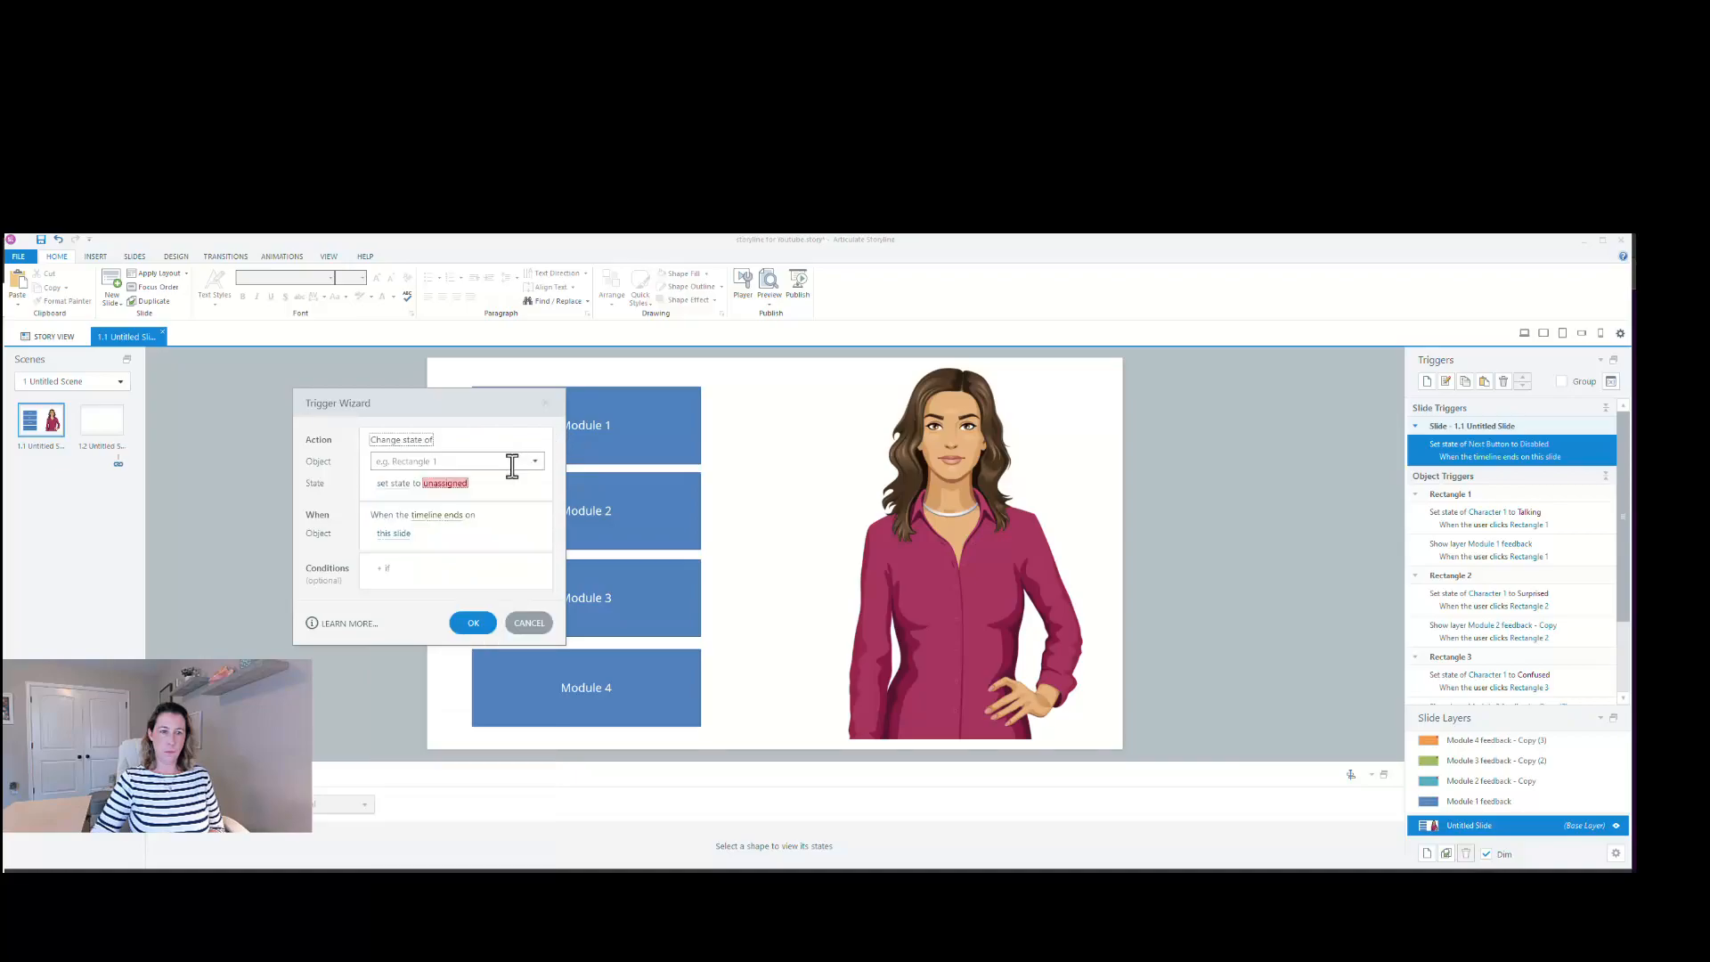
left_click(534, 461)
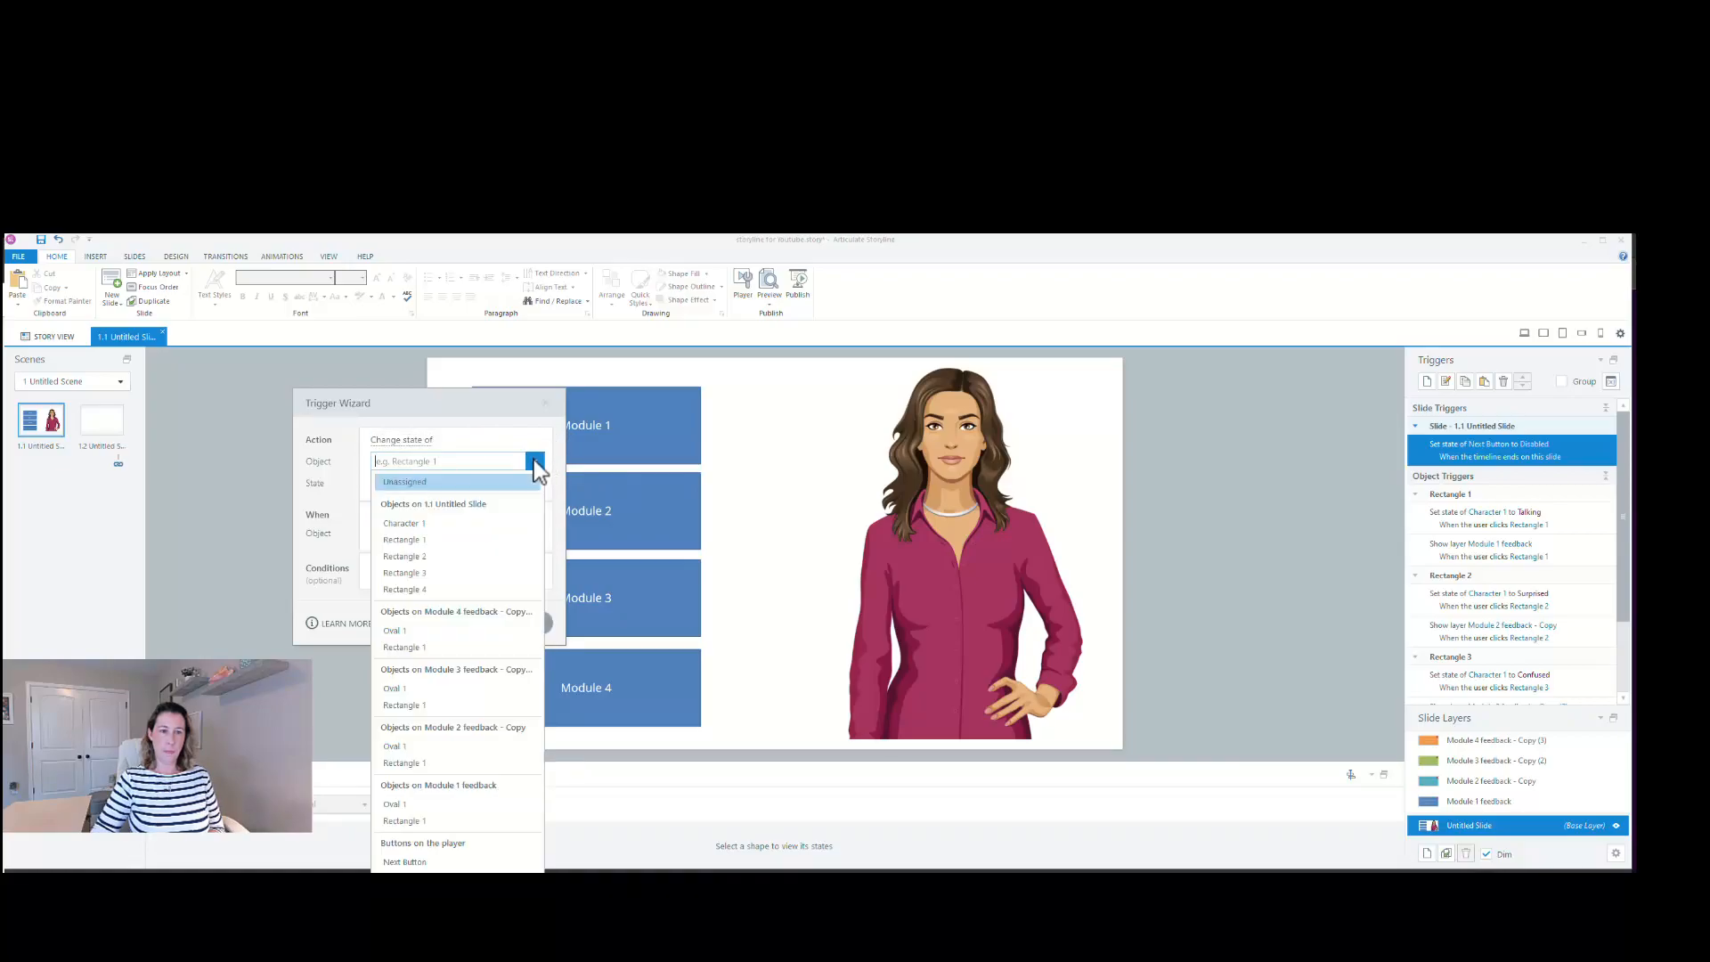
left_click(434, 862)
left_click(441, 477)
left_click(443, 489)
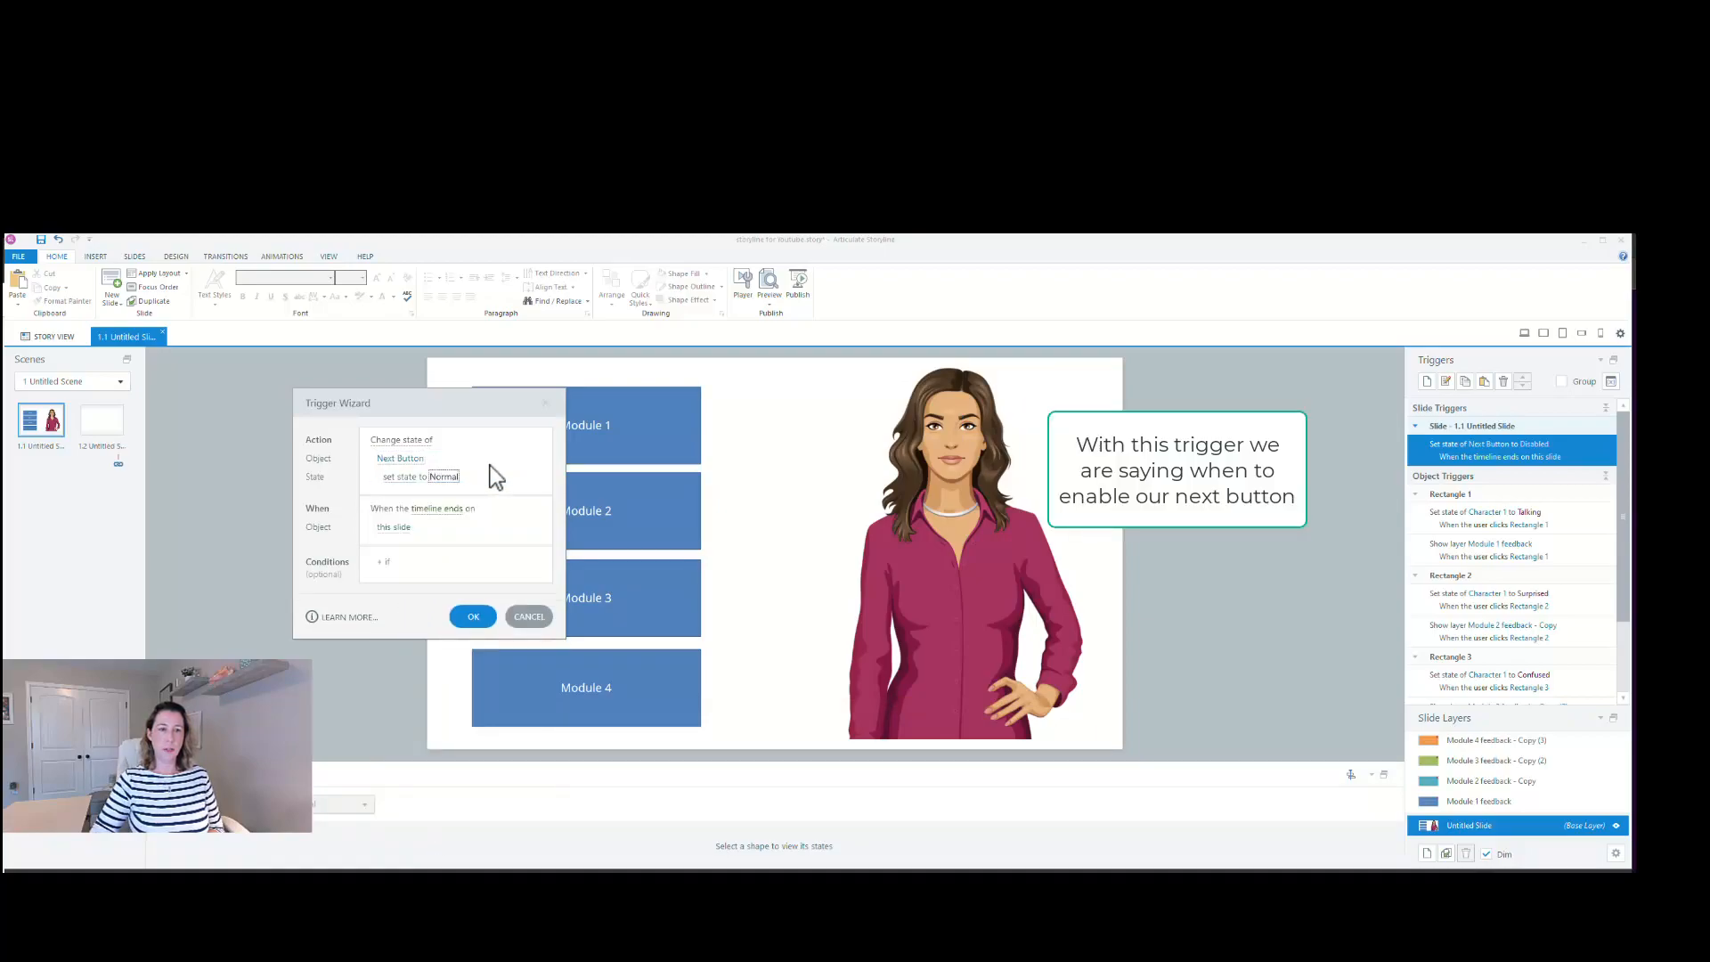
- Make the trigger run when the state of all of Rectangle 1, Rectangle 2, Rectangle 3 and Rectangle 4 is Visited, and save it
left_click(450, 510)
scroll(451, 778, "down", 2)
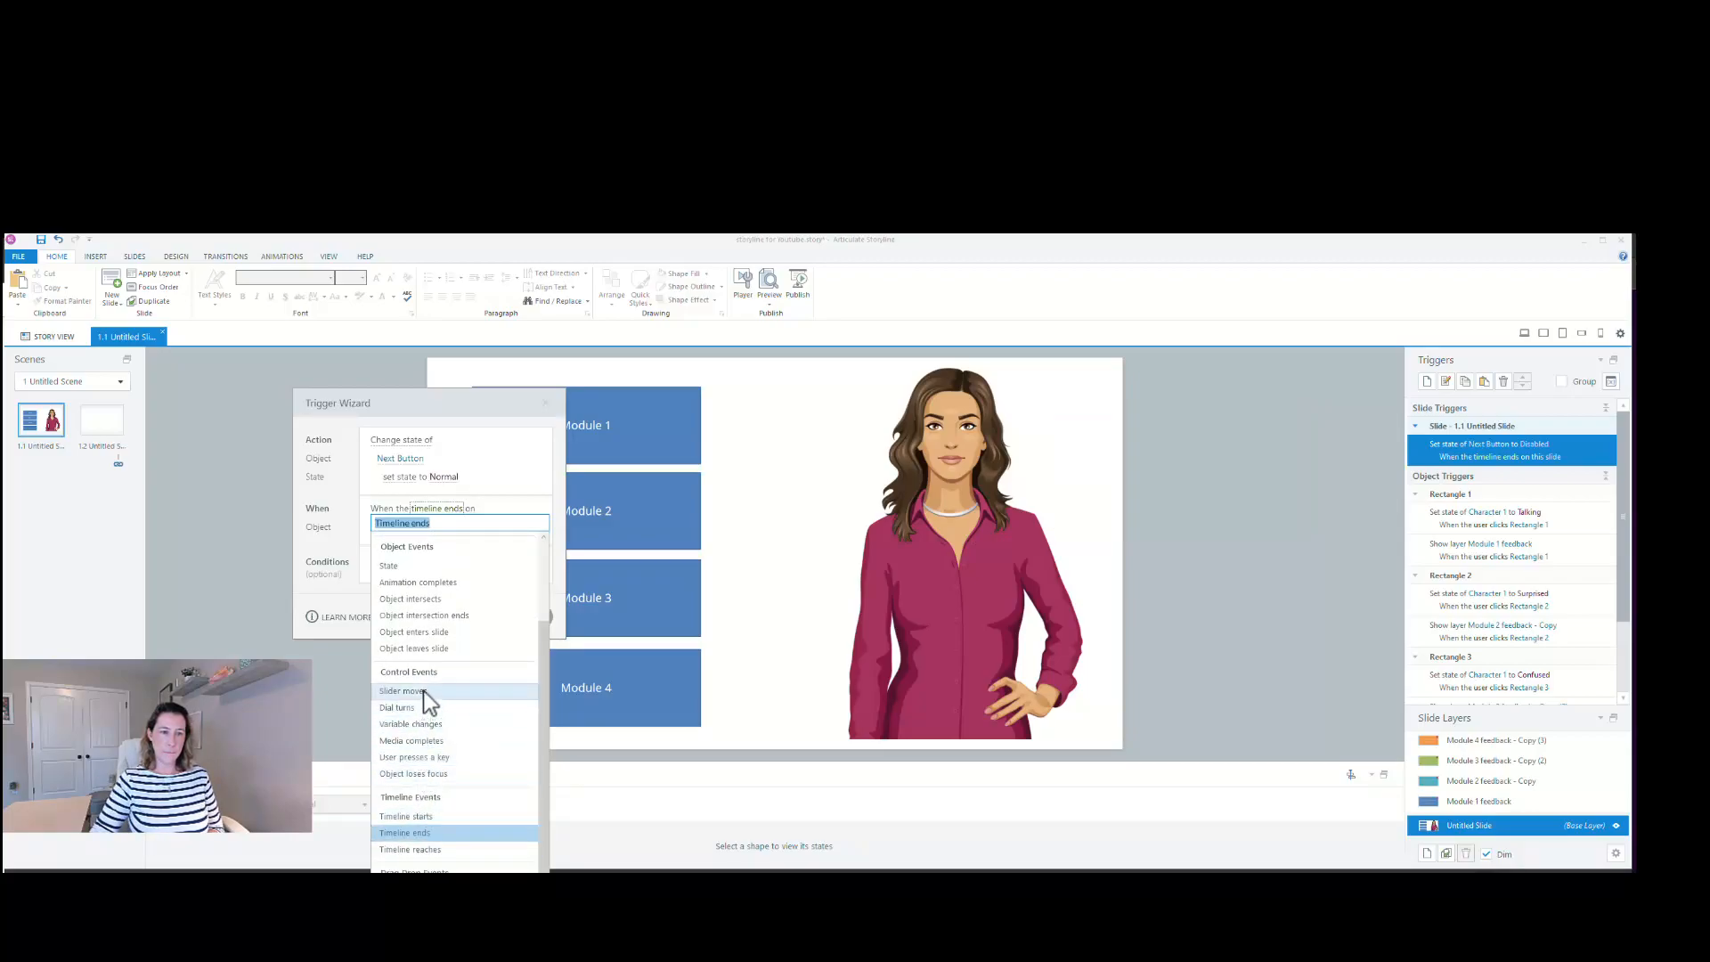
scroll(426, 692, "up", 2)
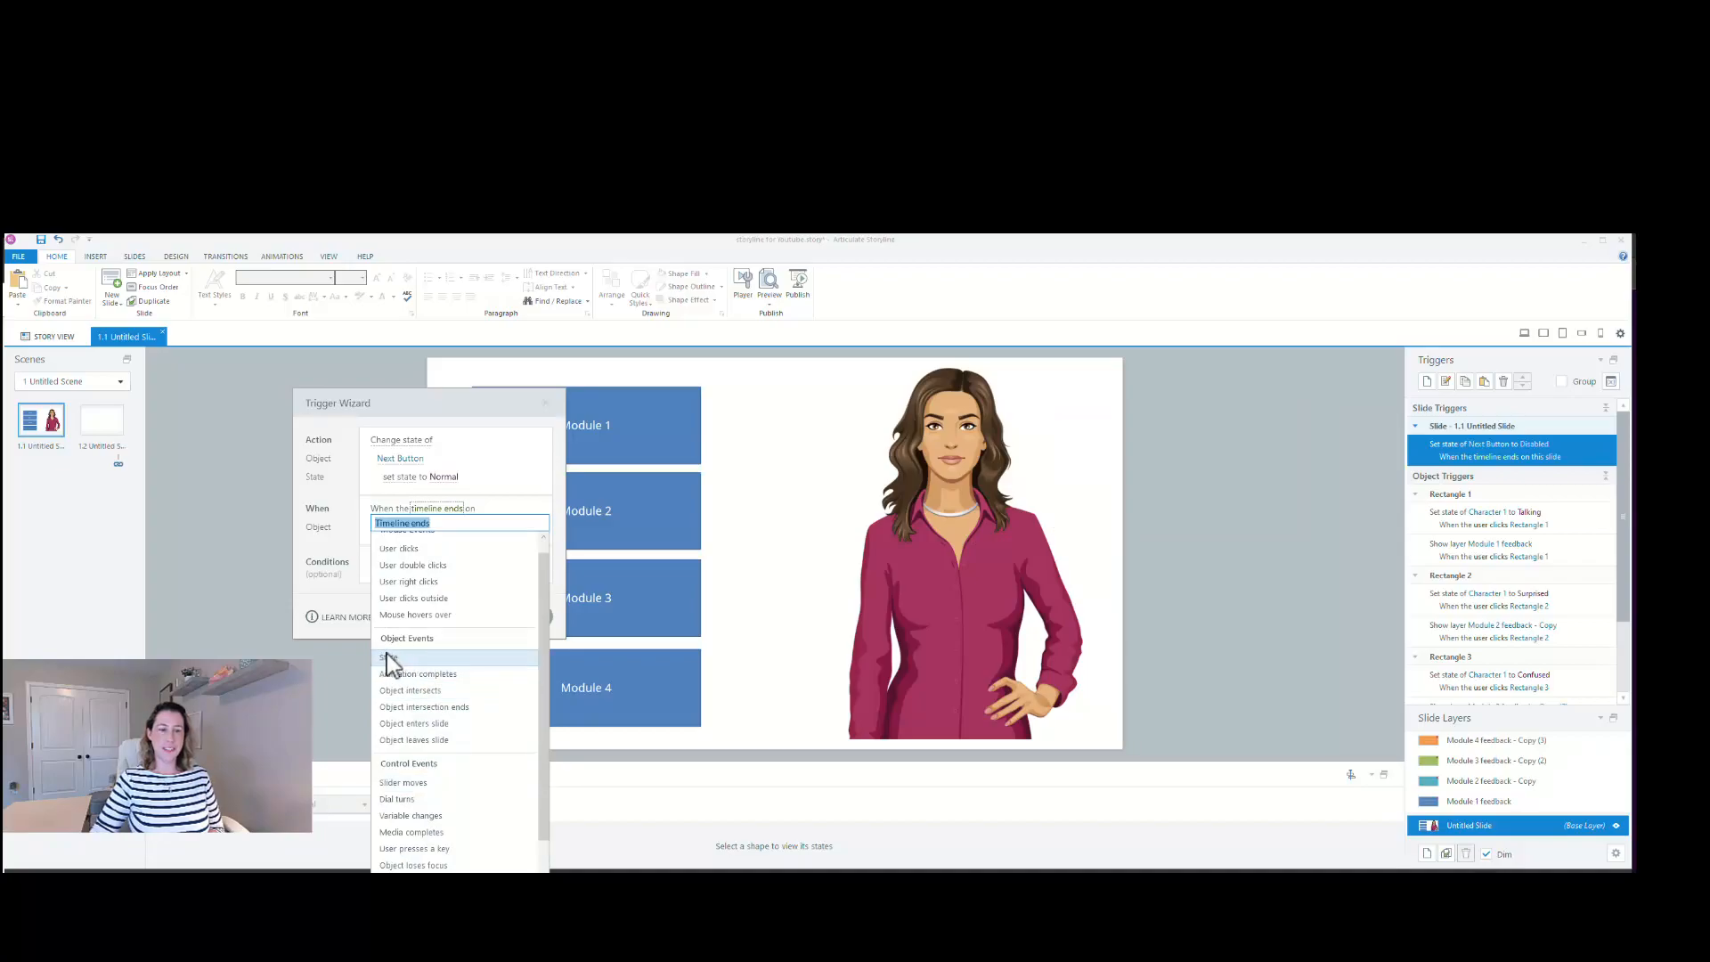
left_click(408, 658)
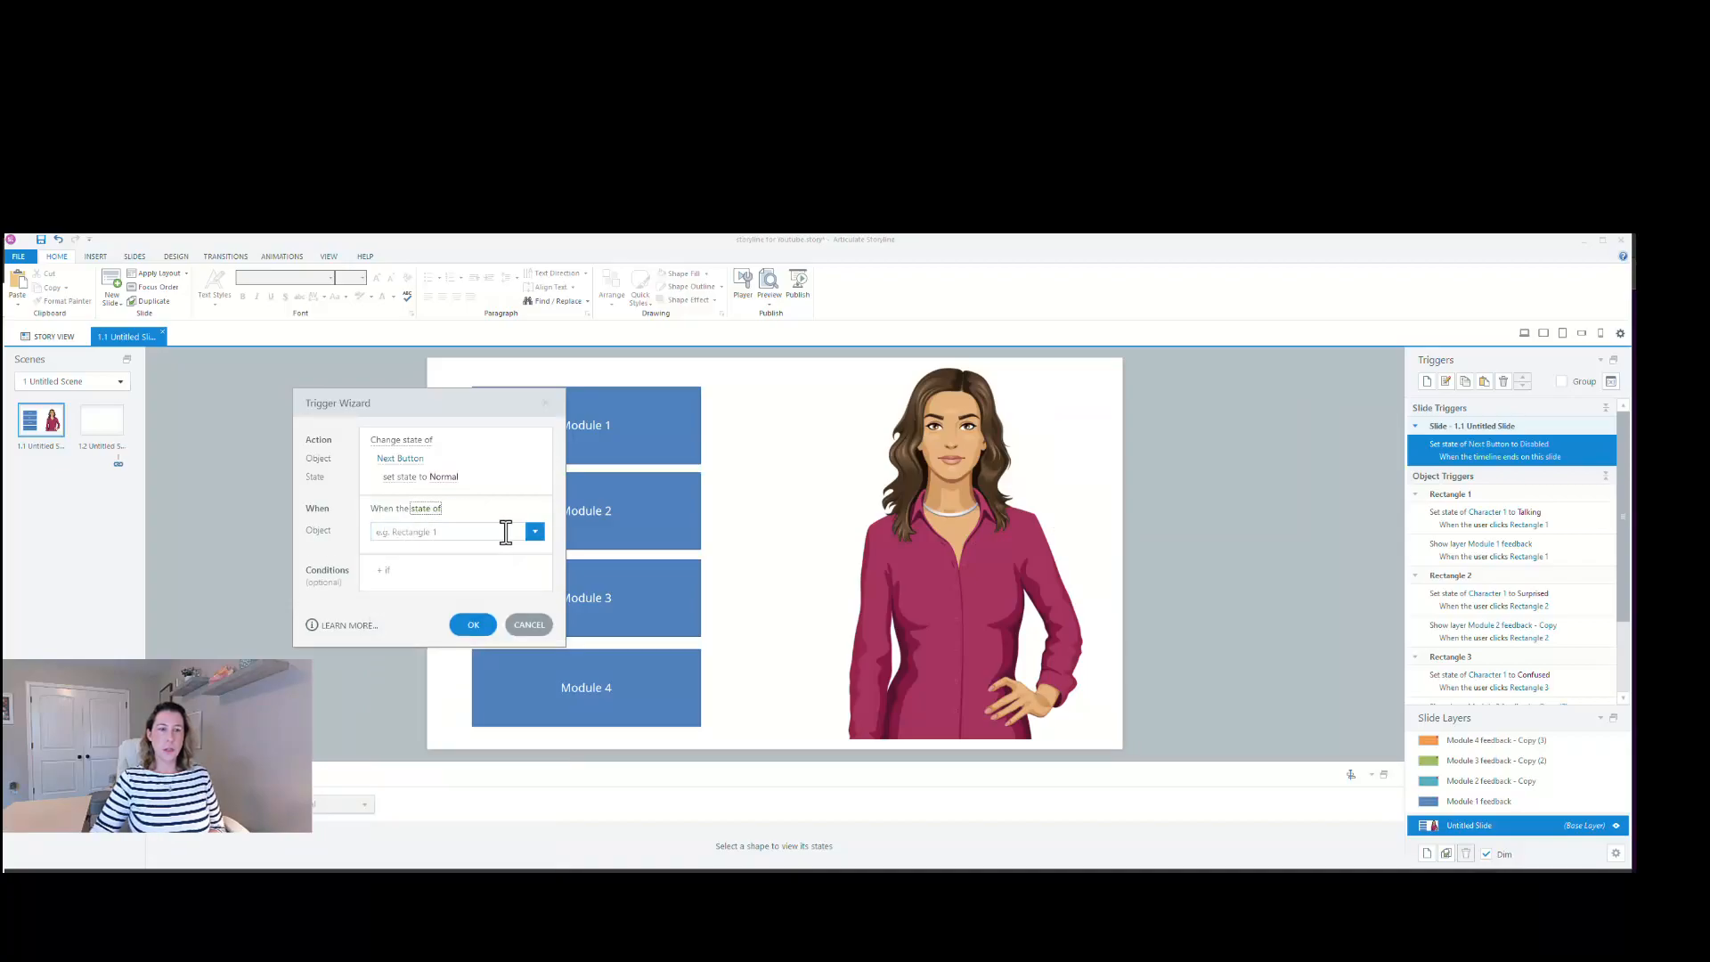
left_click(535, 533)
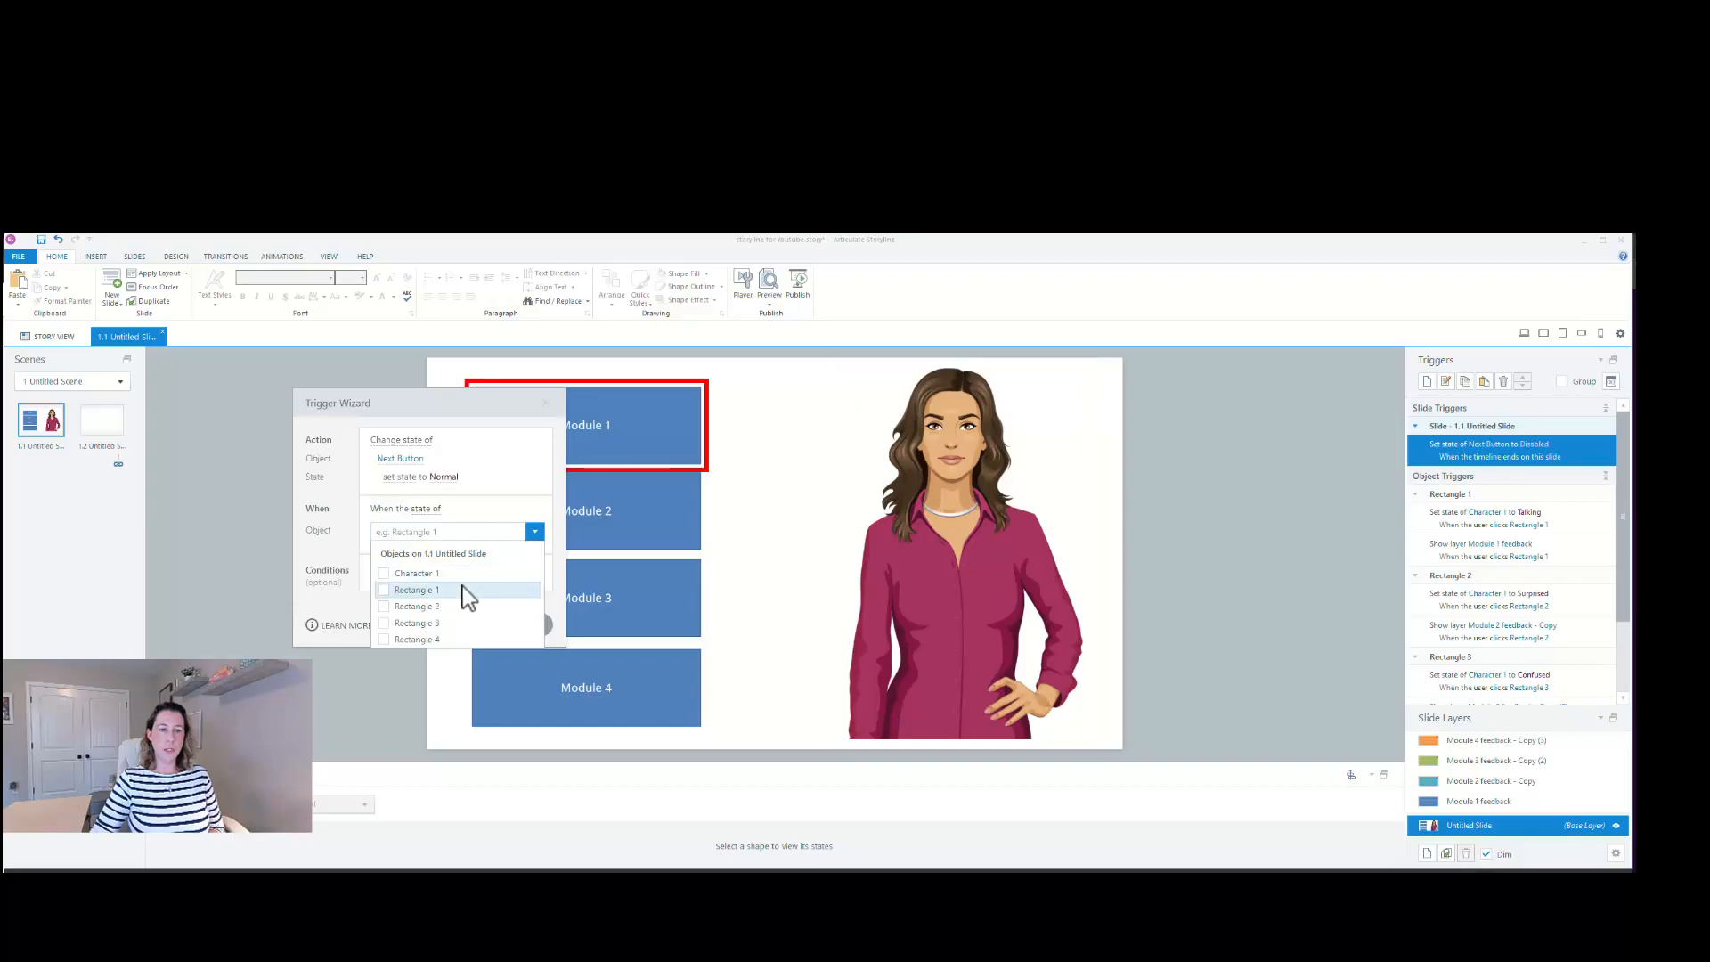
left_click(383, 607)
left_click(386, 623)
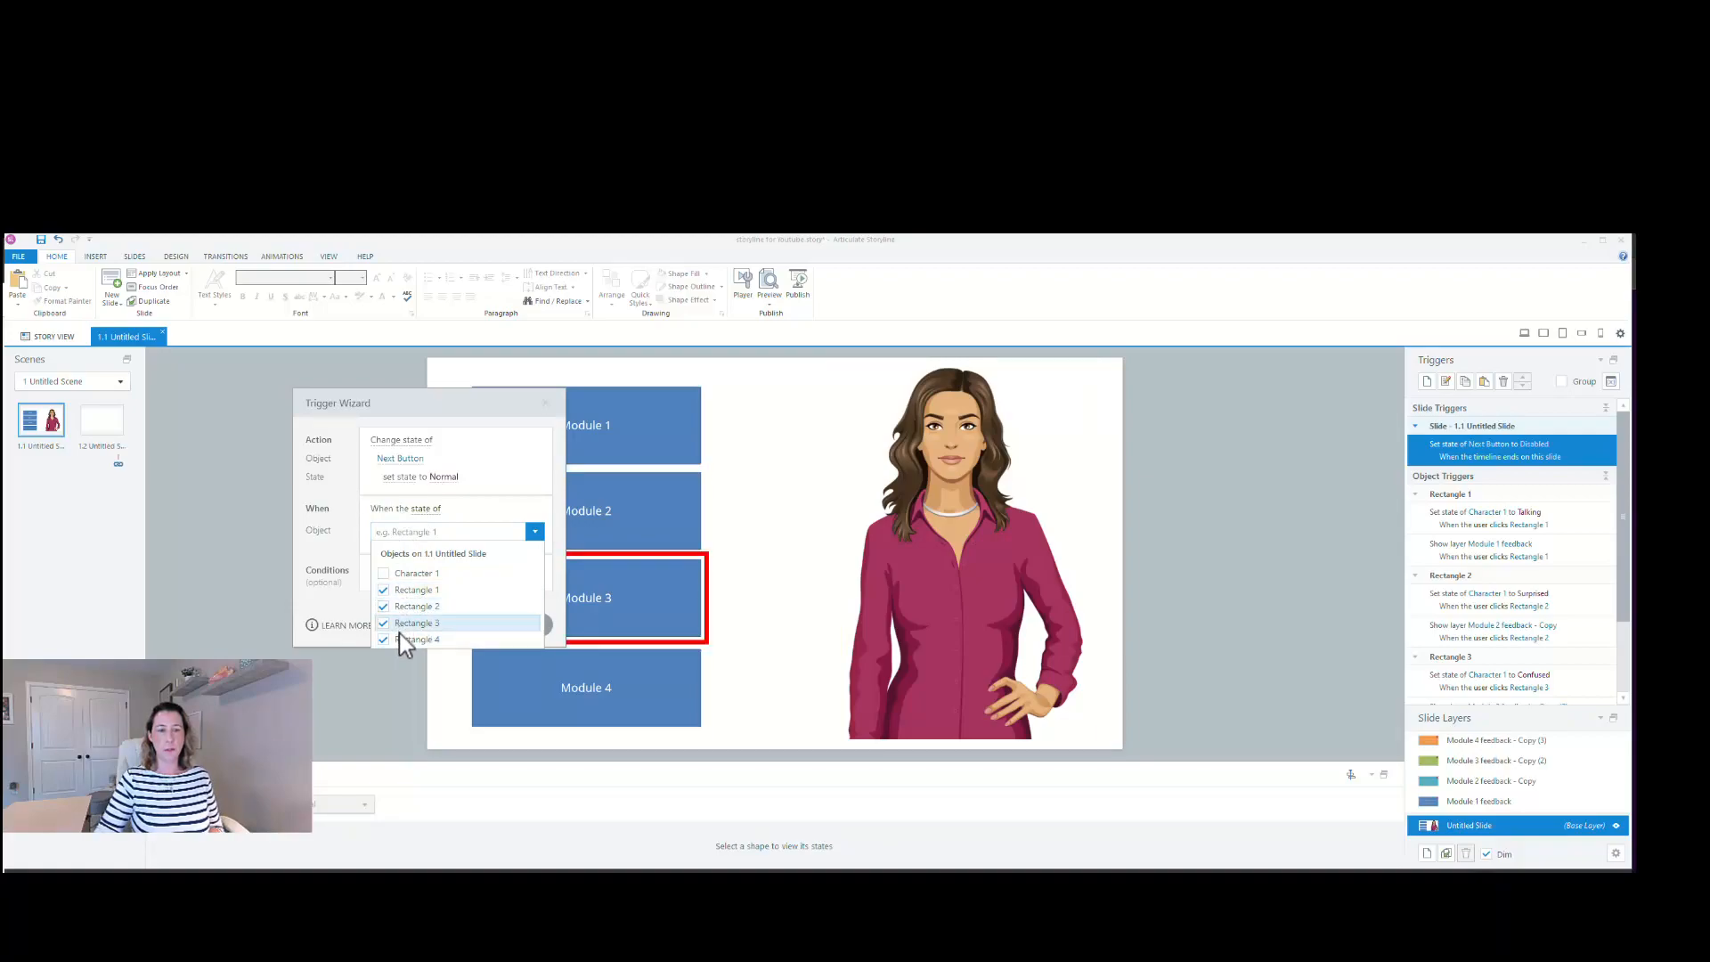
left_click(351, 610)
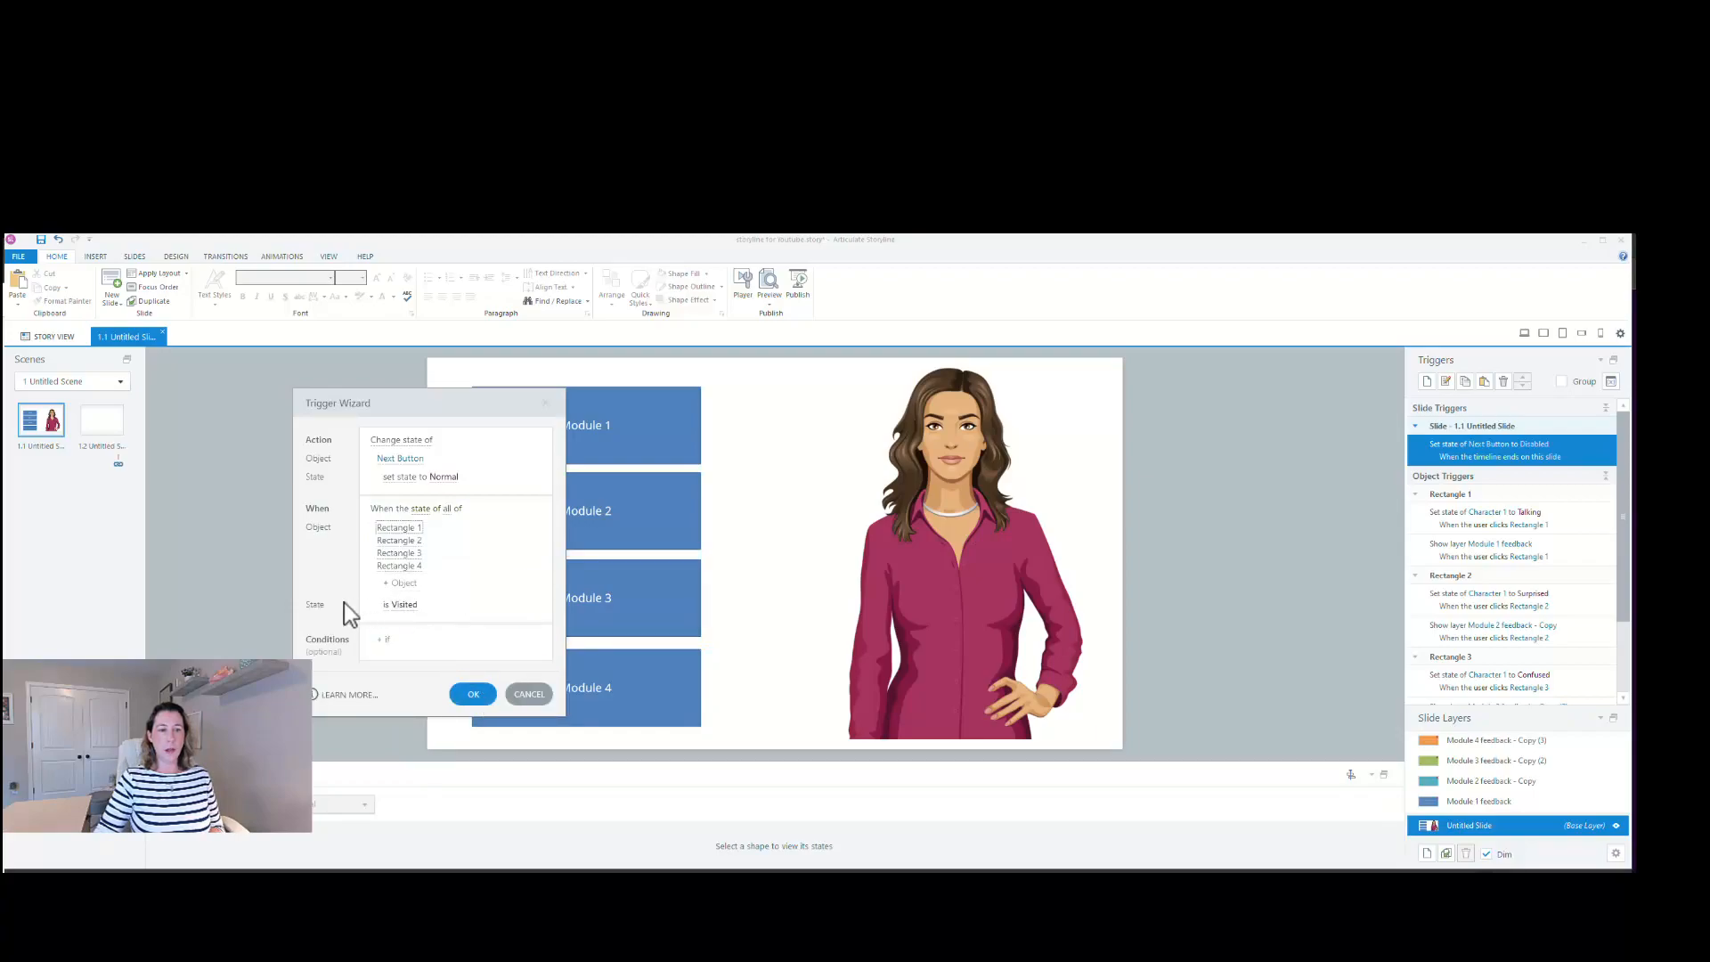
left_click(404, 606)
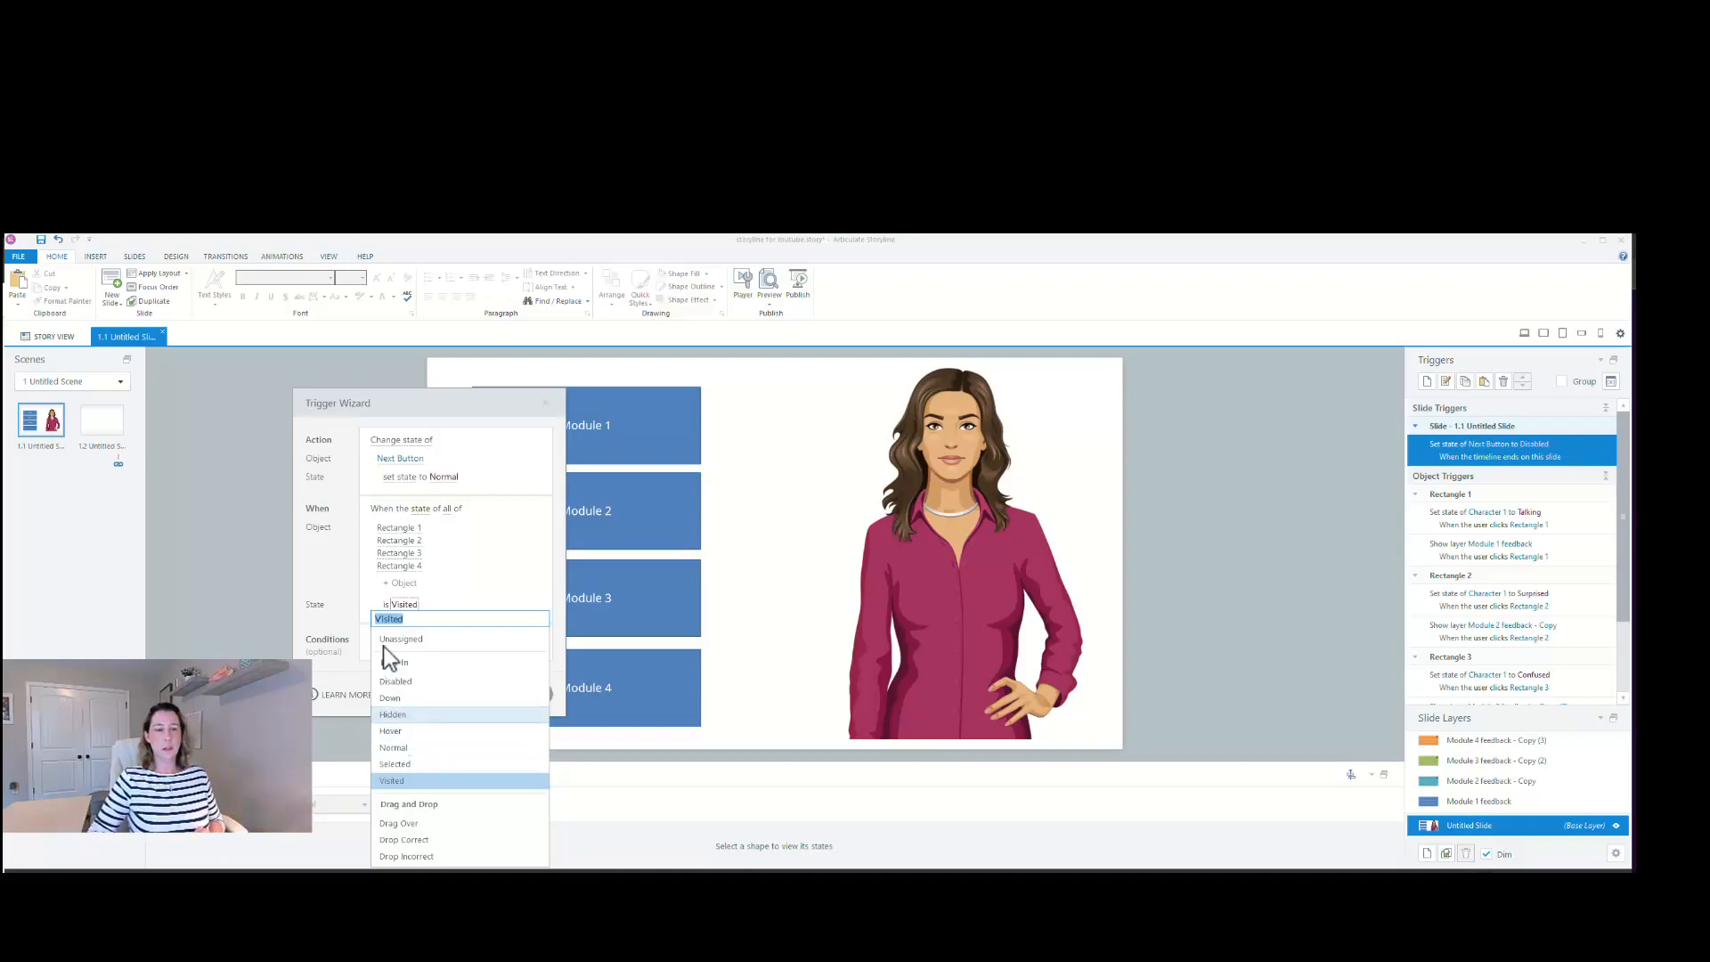
left_click(347, 609)
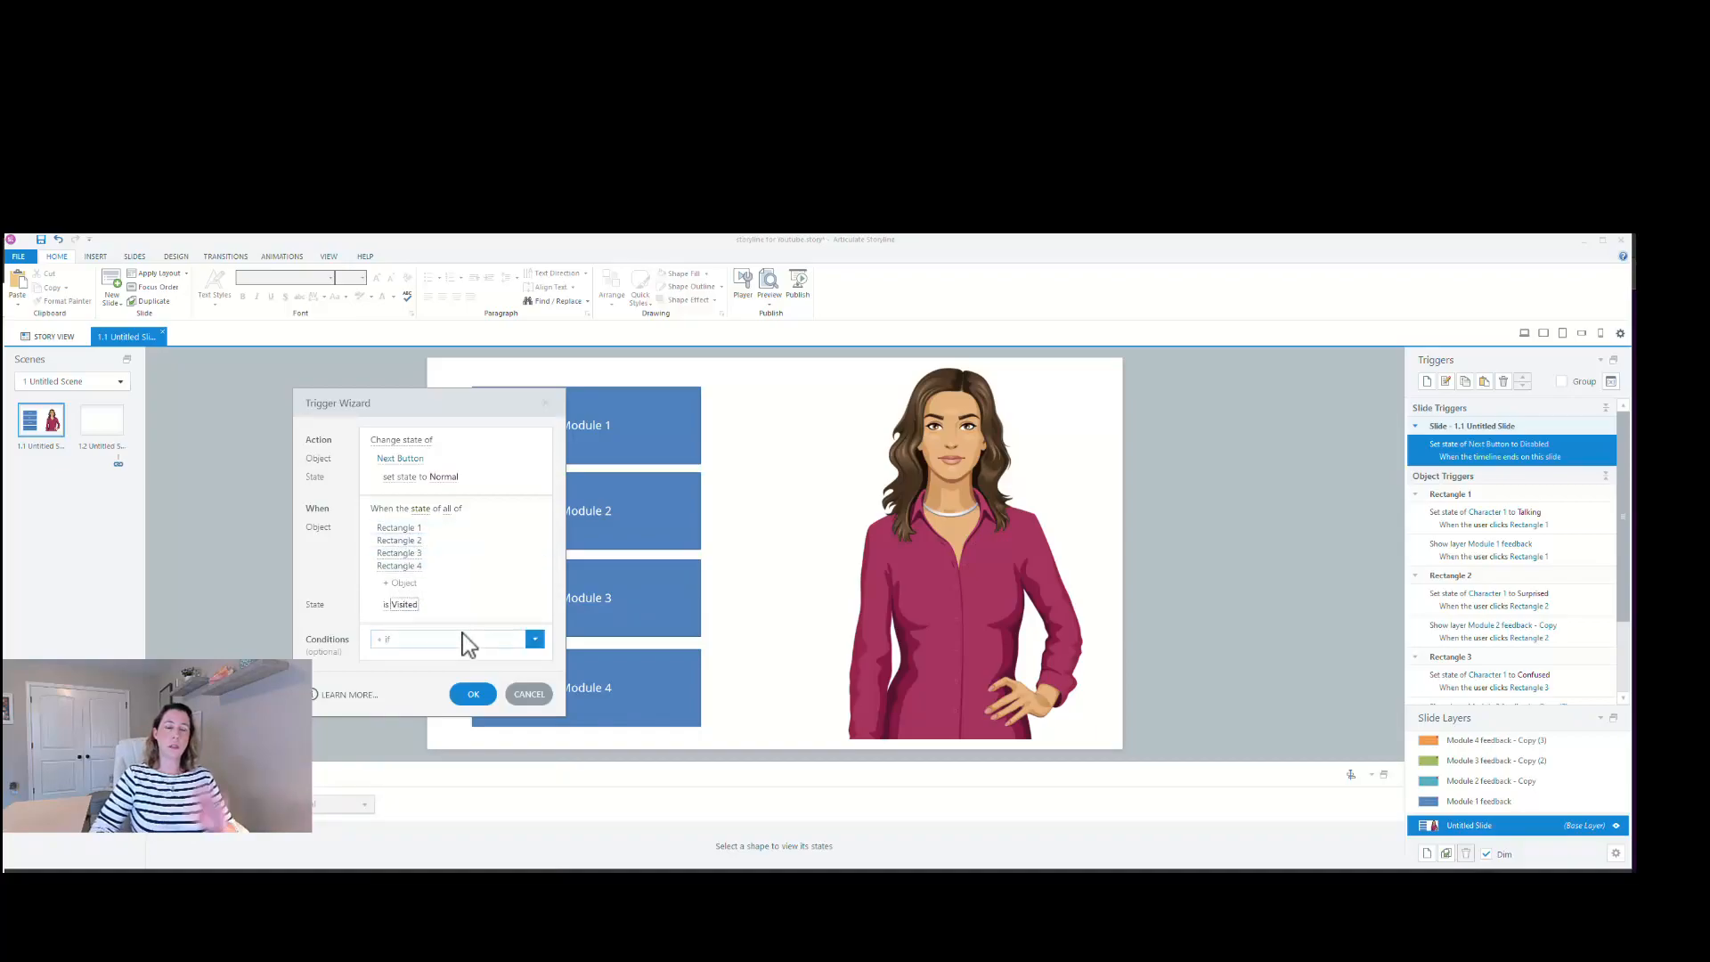
left_click(488, 692)
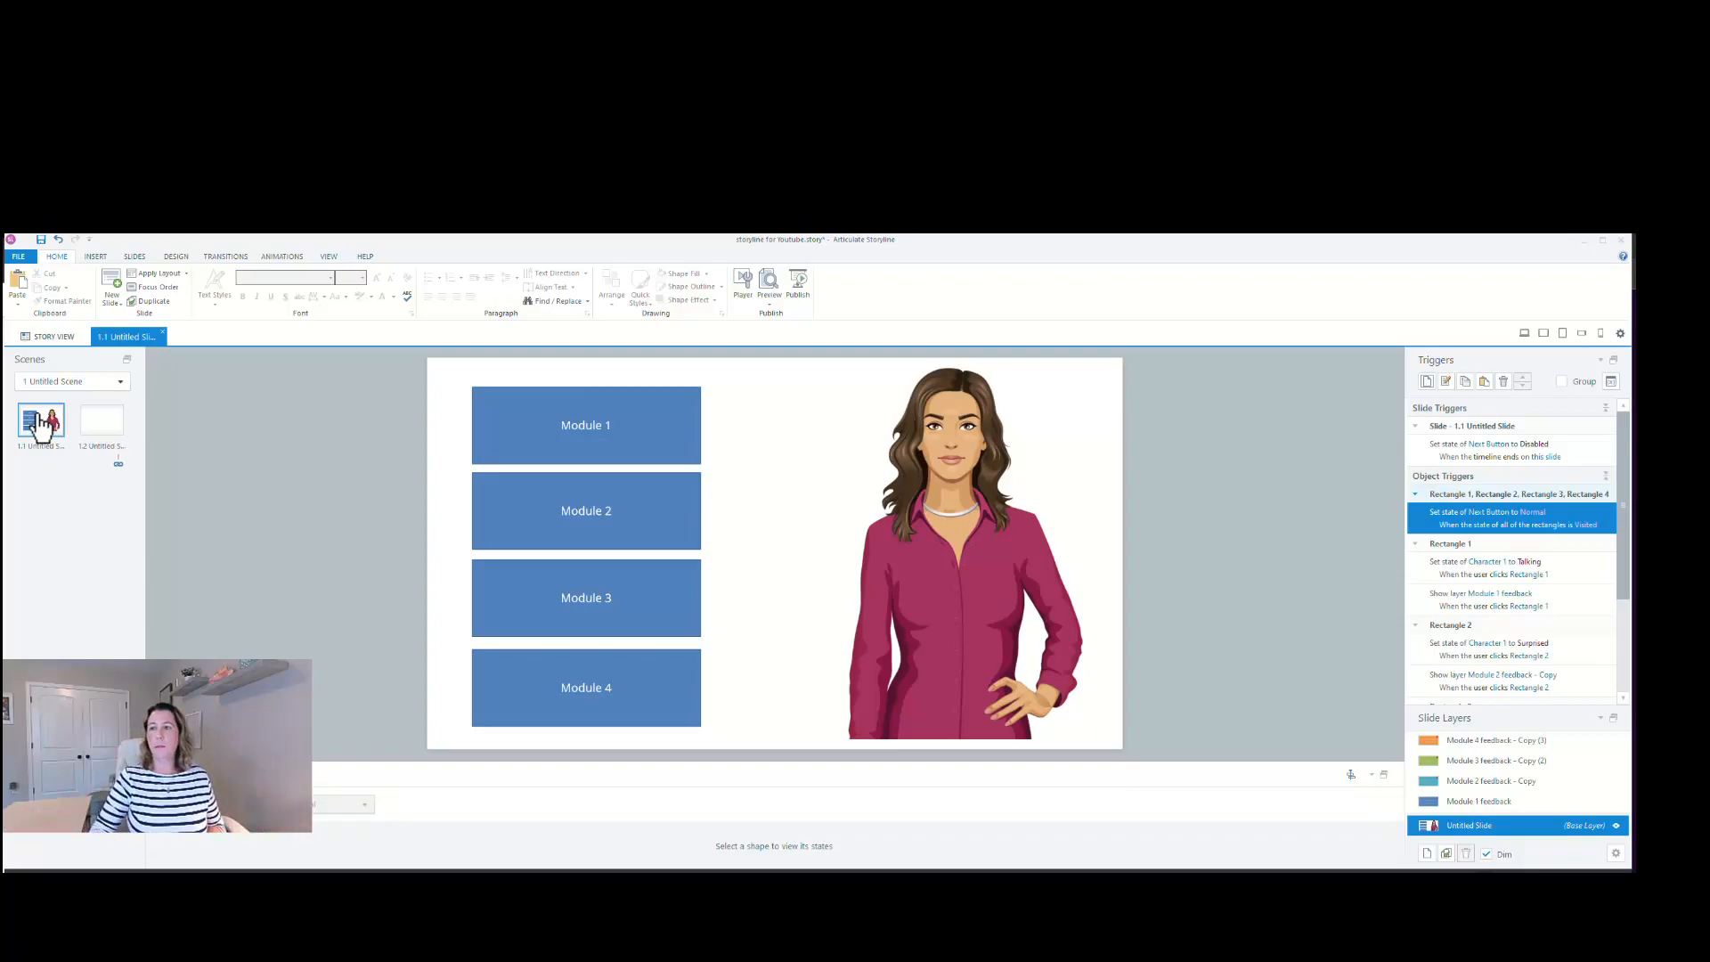
- Add a trigger that jumps to the next slide when the user clicks or swipes next
left_click(1428, 381)
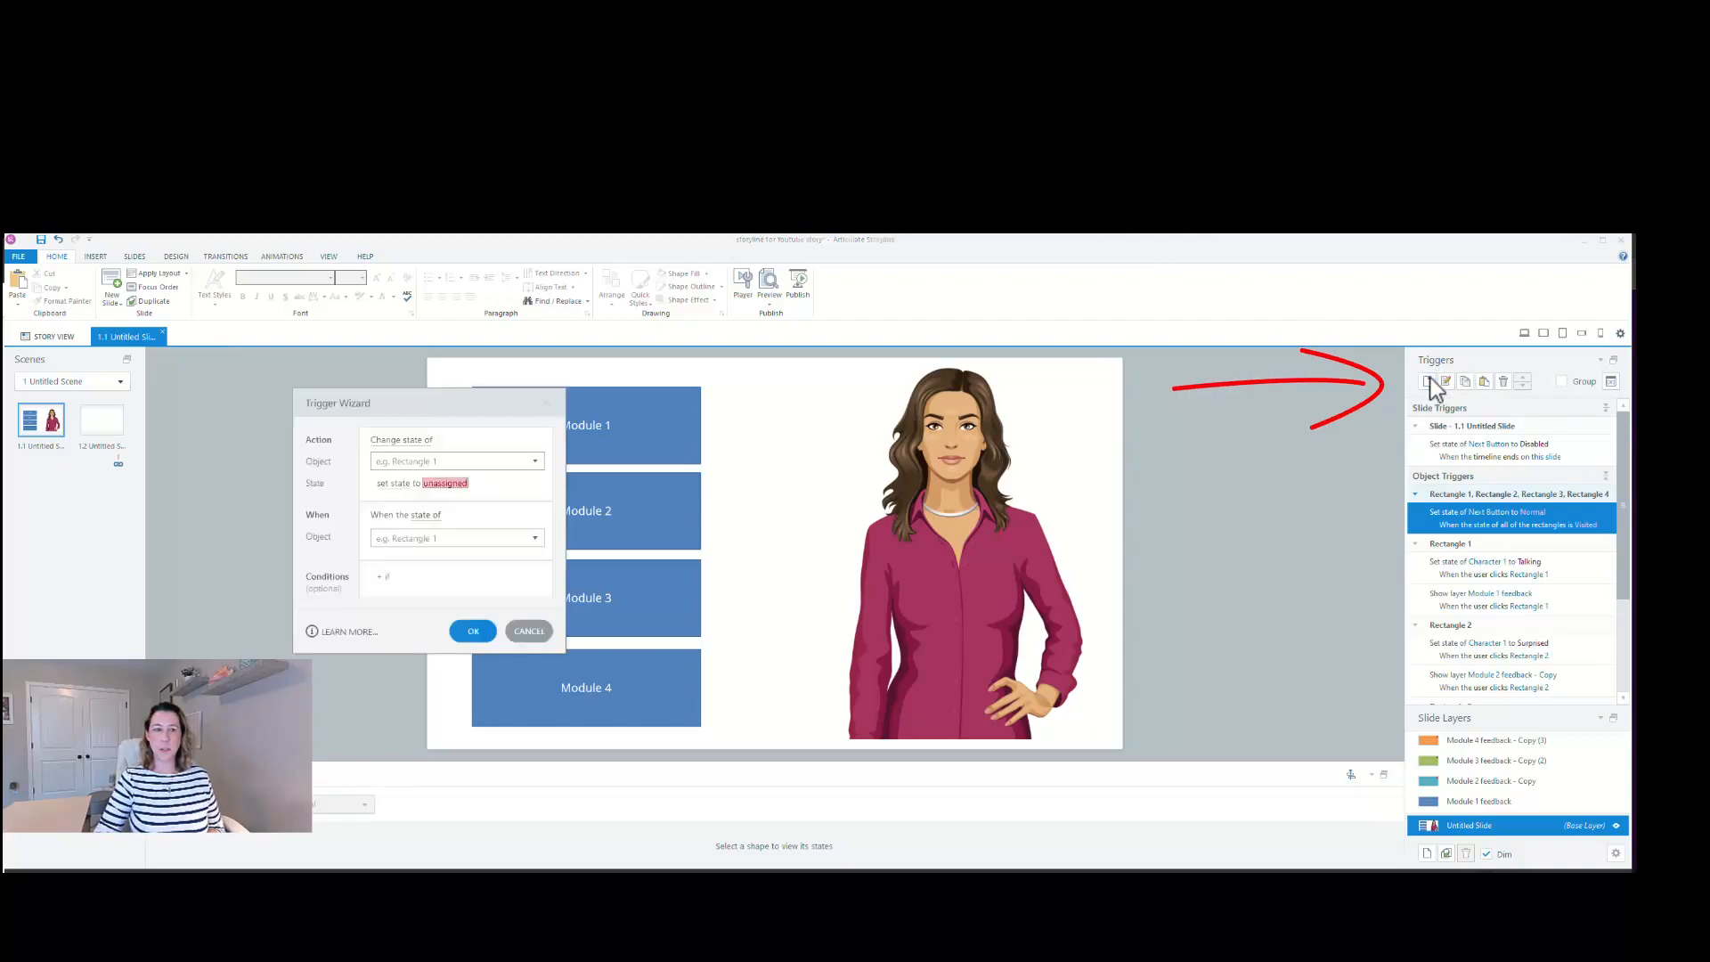
left_click(413, 442)
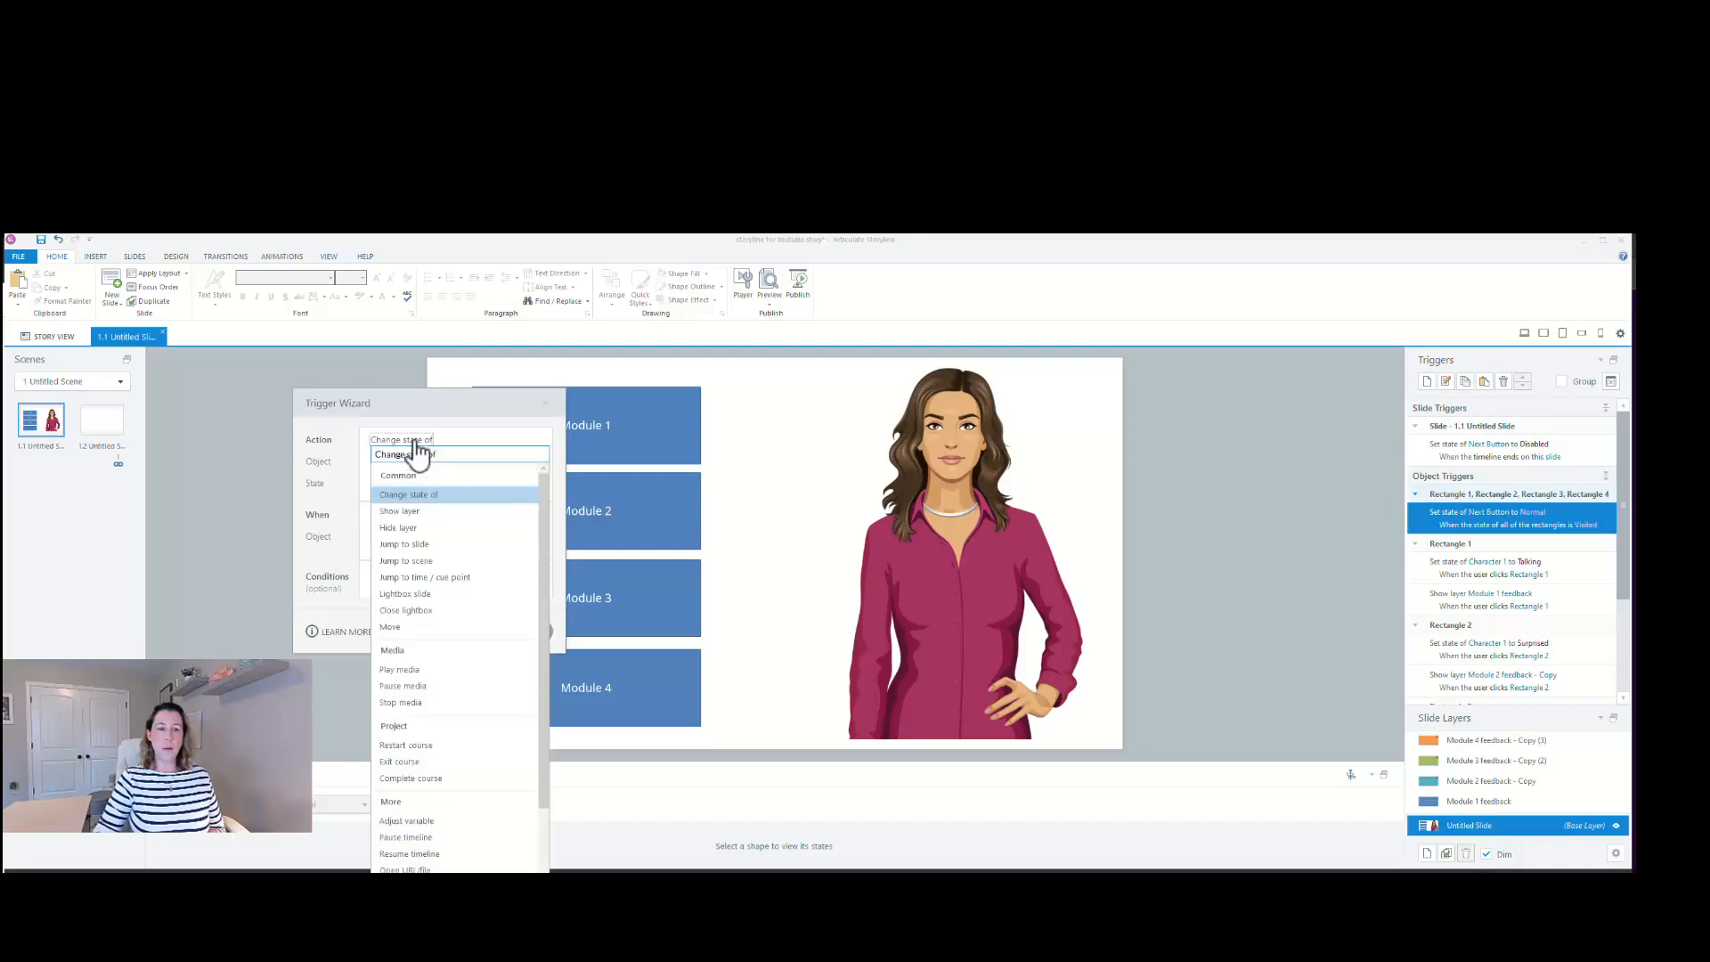
left_click(416, 544)
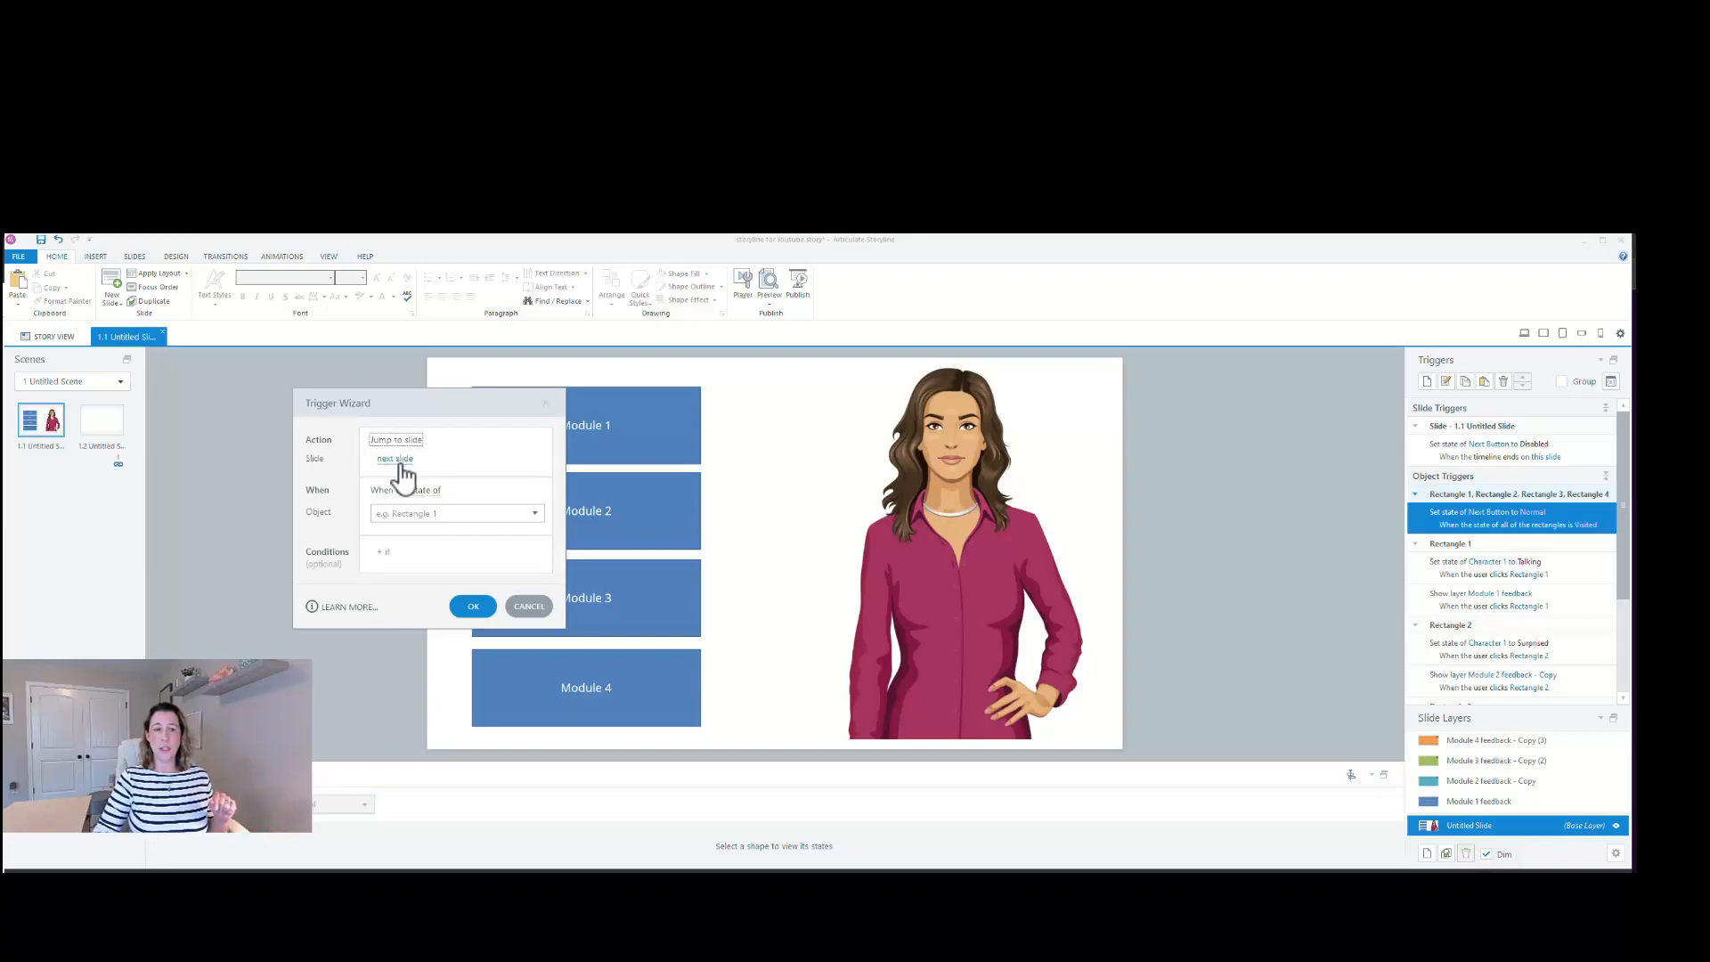
left_click(426, 490)
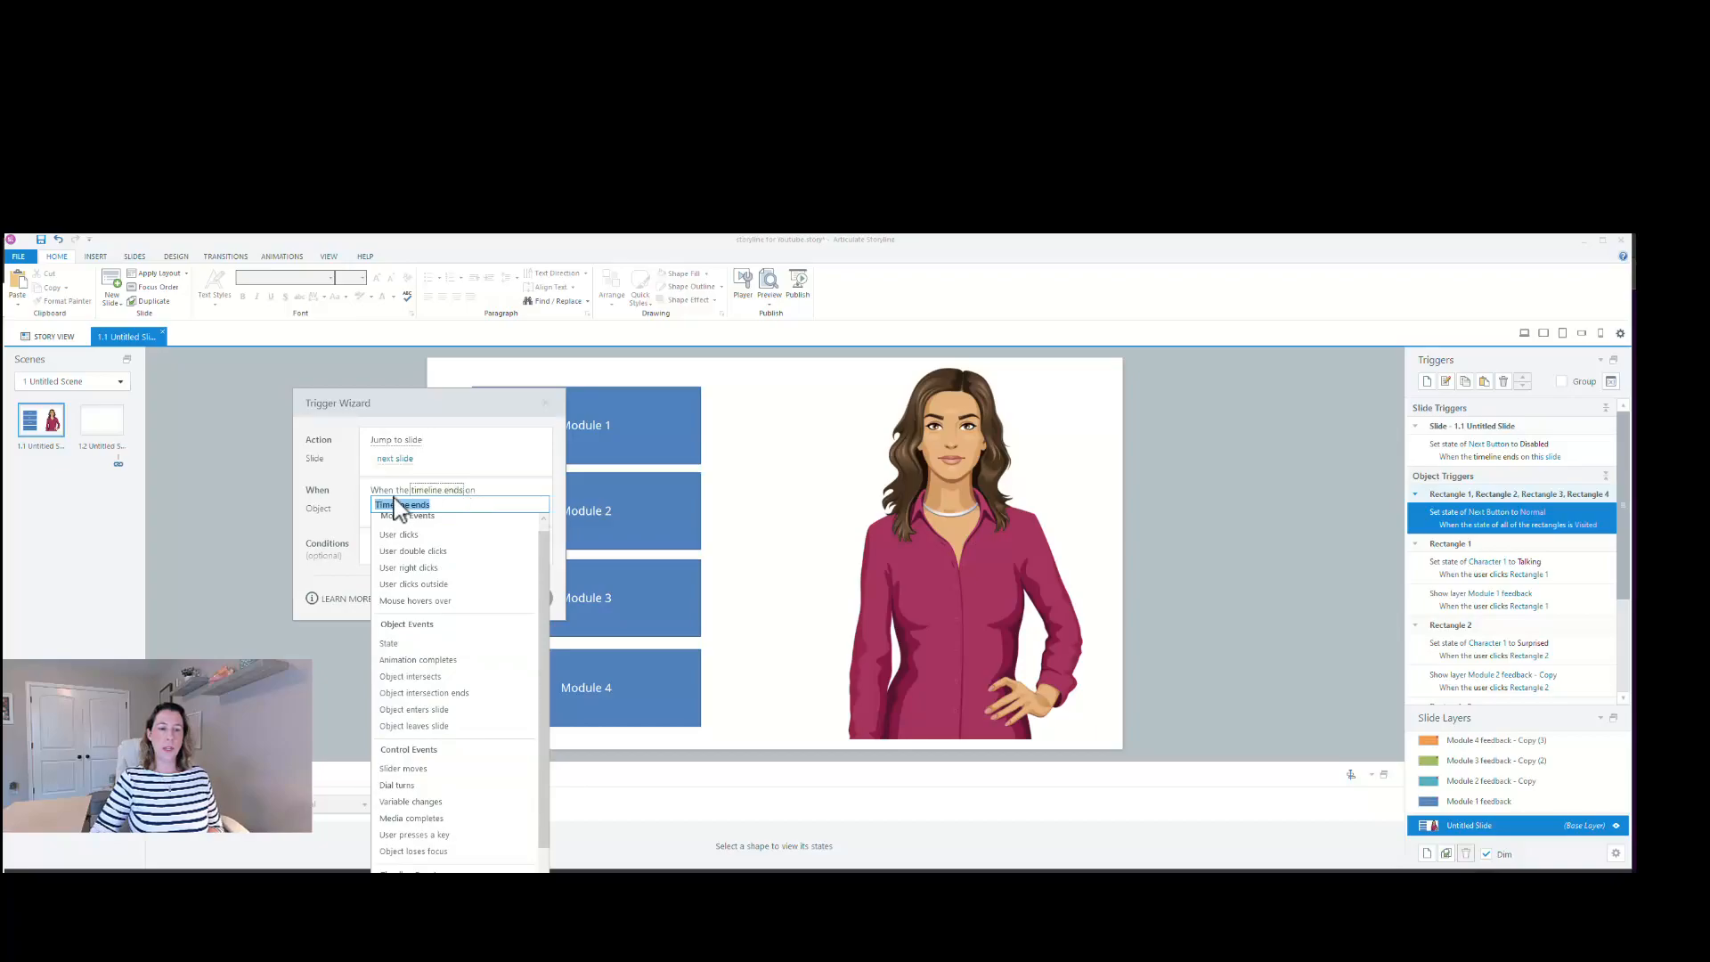
left_click(461, 534)
left_click(395, 510)
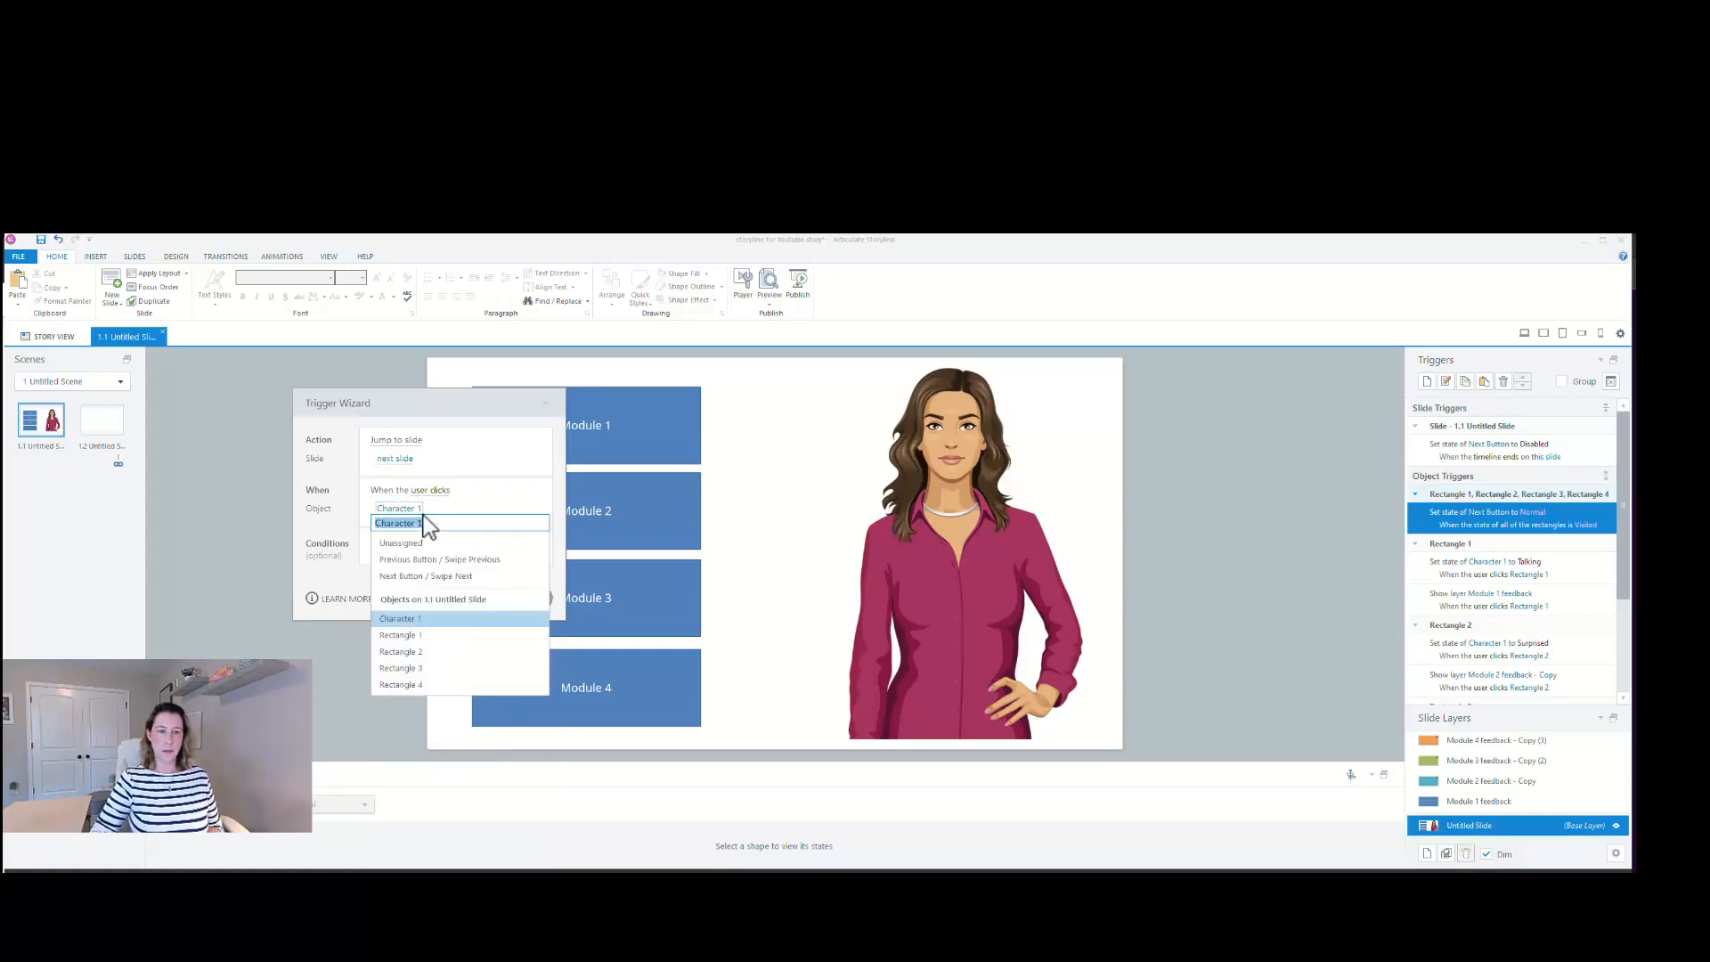
left_click(414, 577)
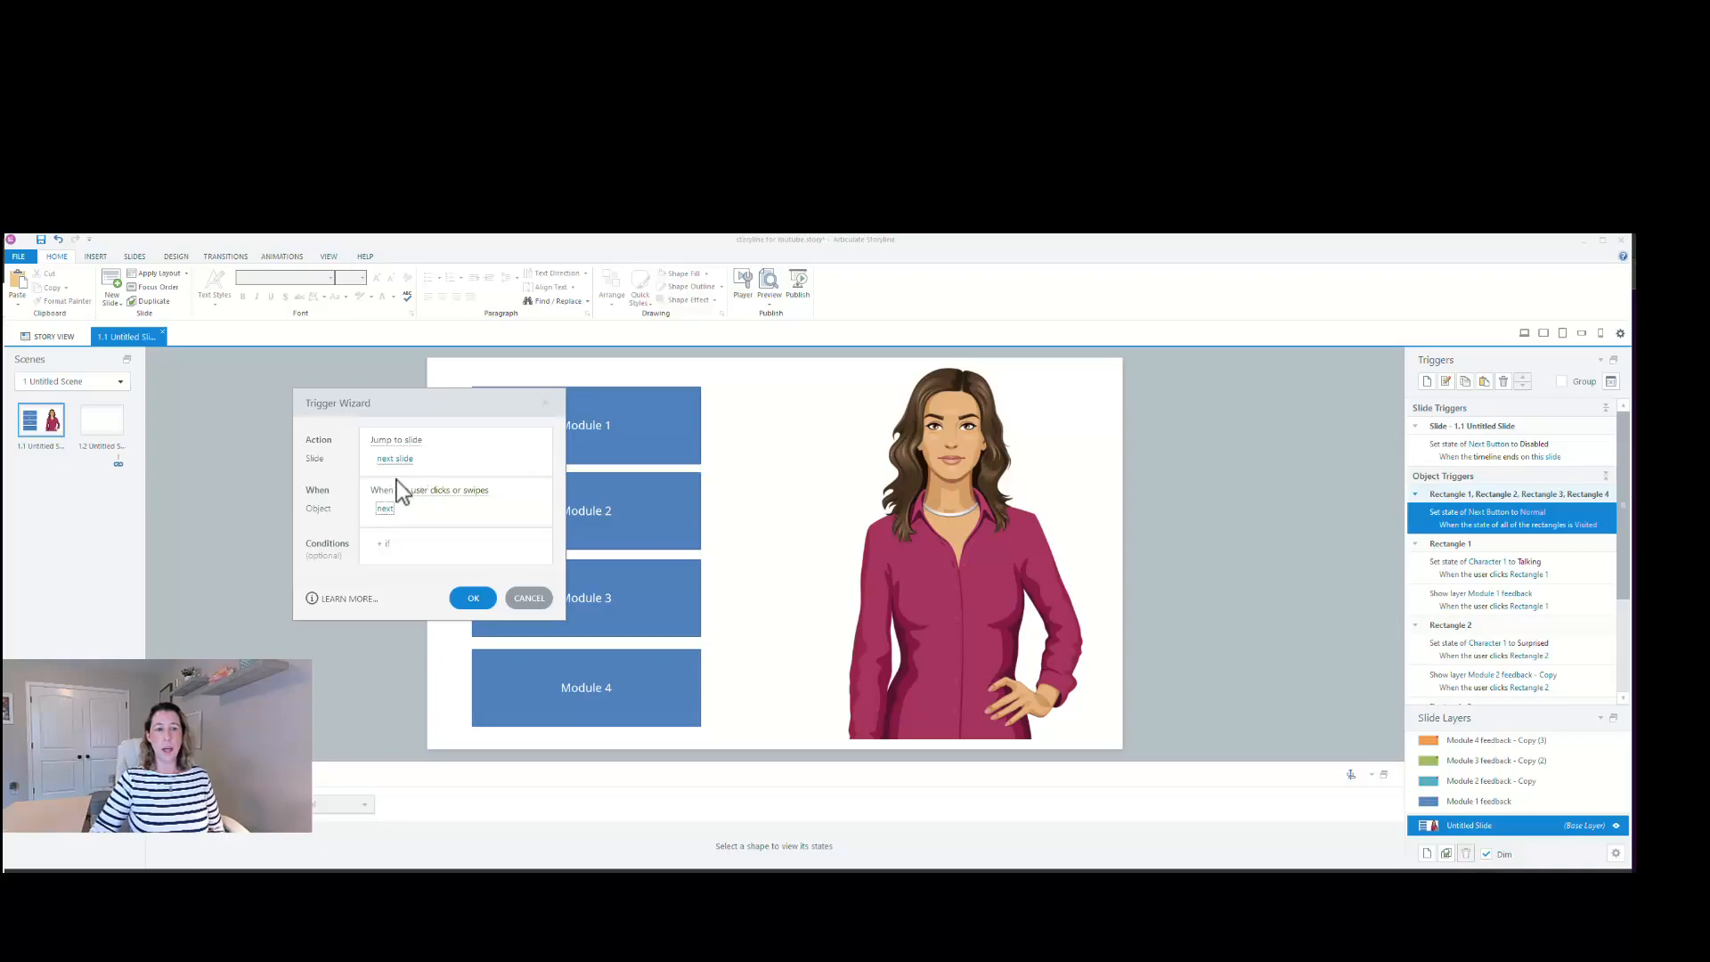
left_click(473, 598)
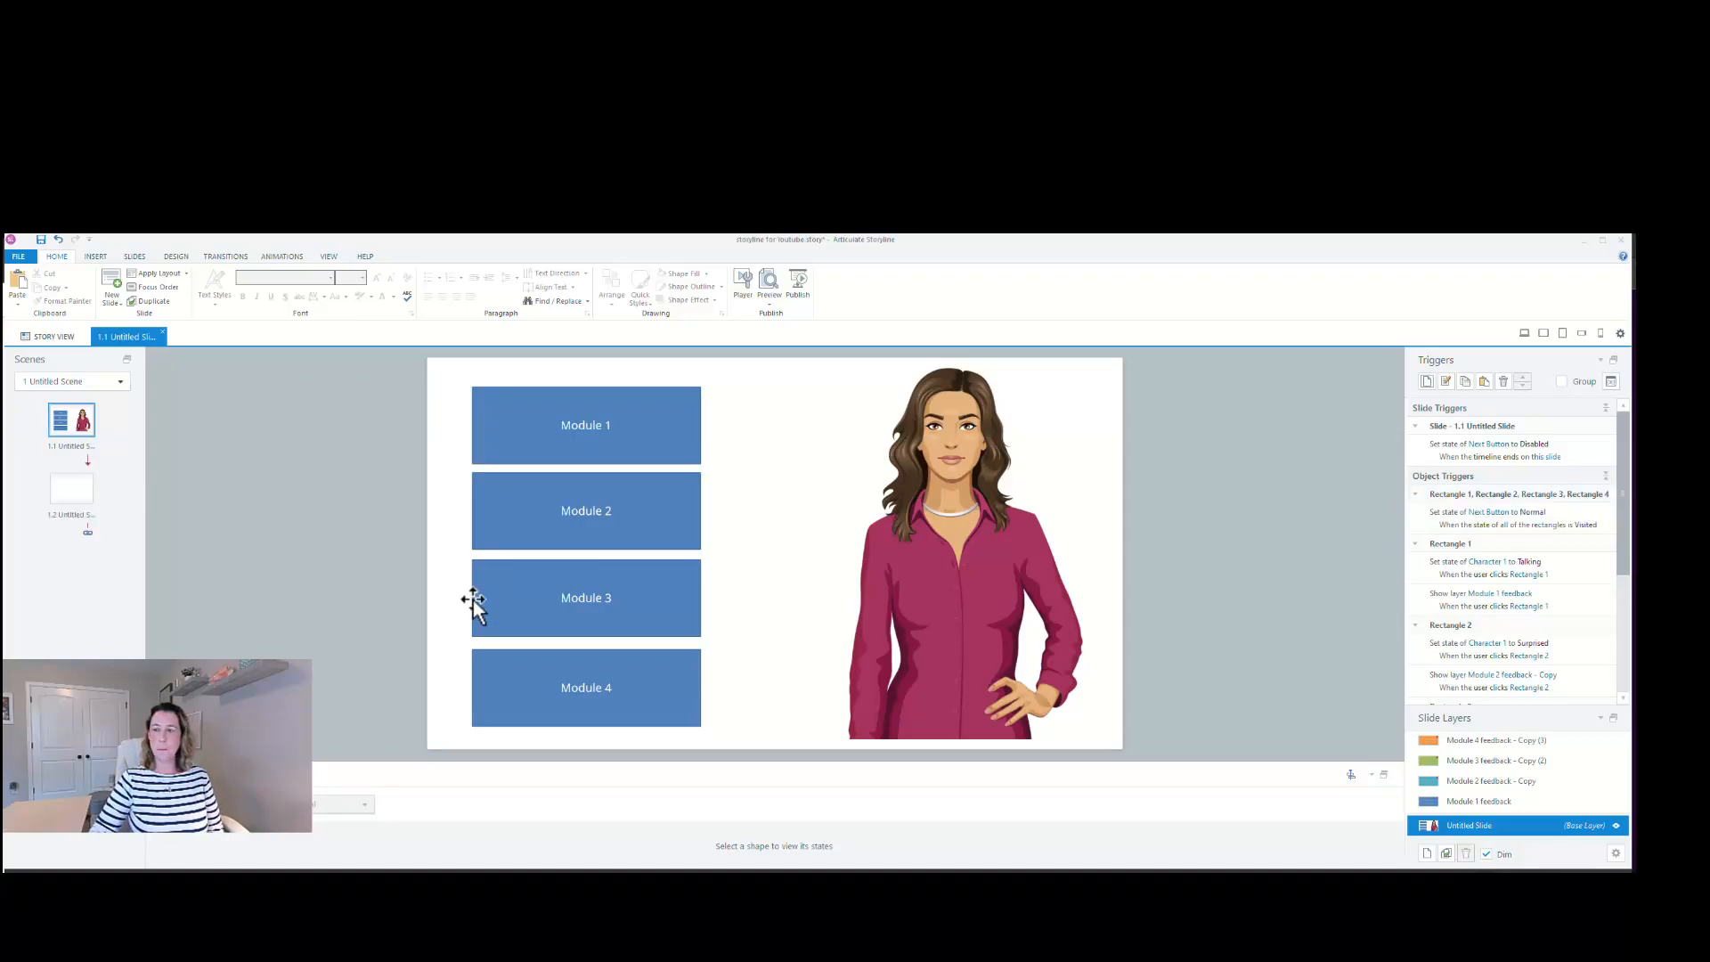
- Preview the entire project and view and close the Module 1 and Module 2 feedback layers
left_click(768, 297)
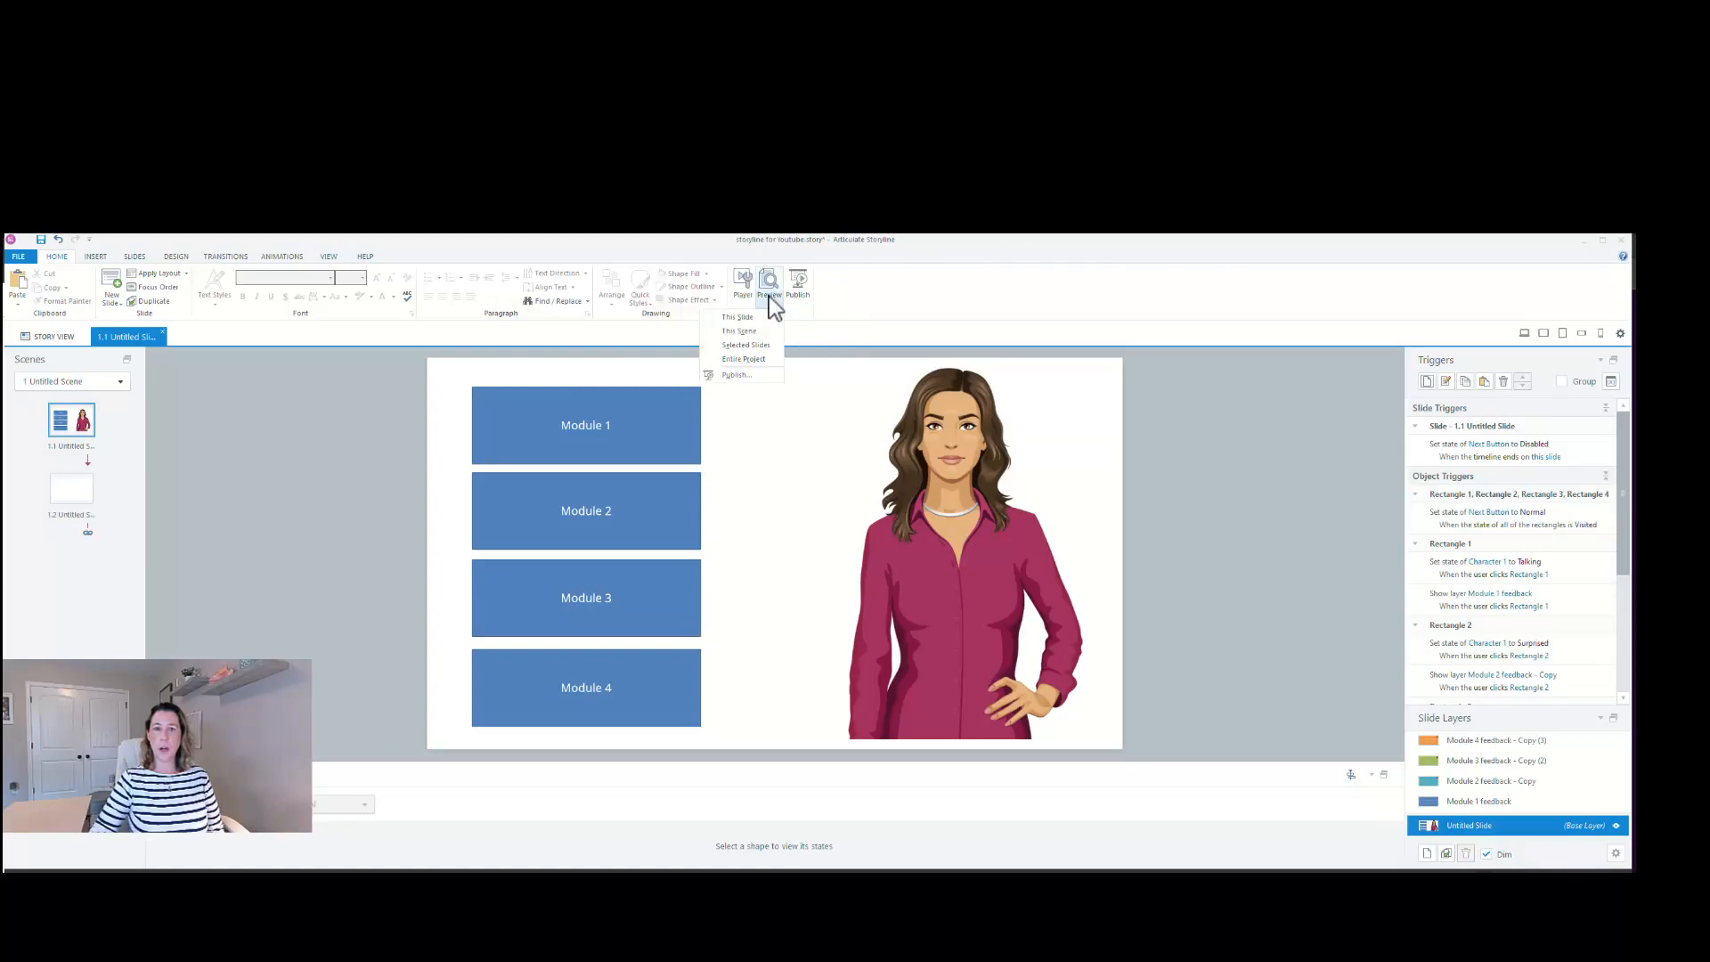
left_click(756, 360)
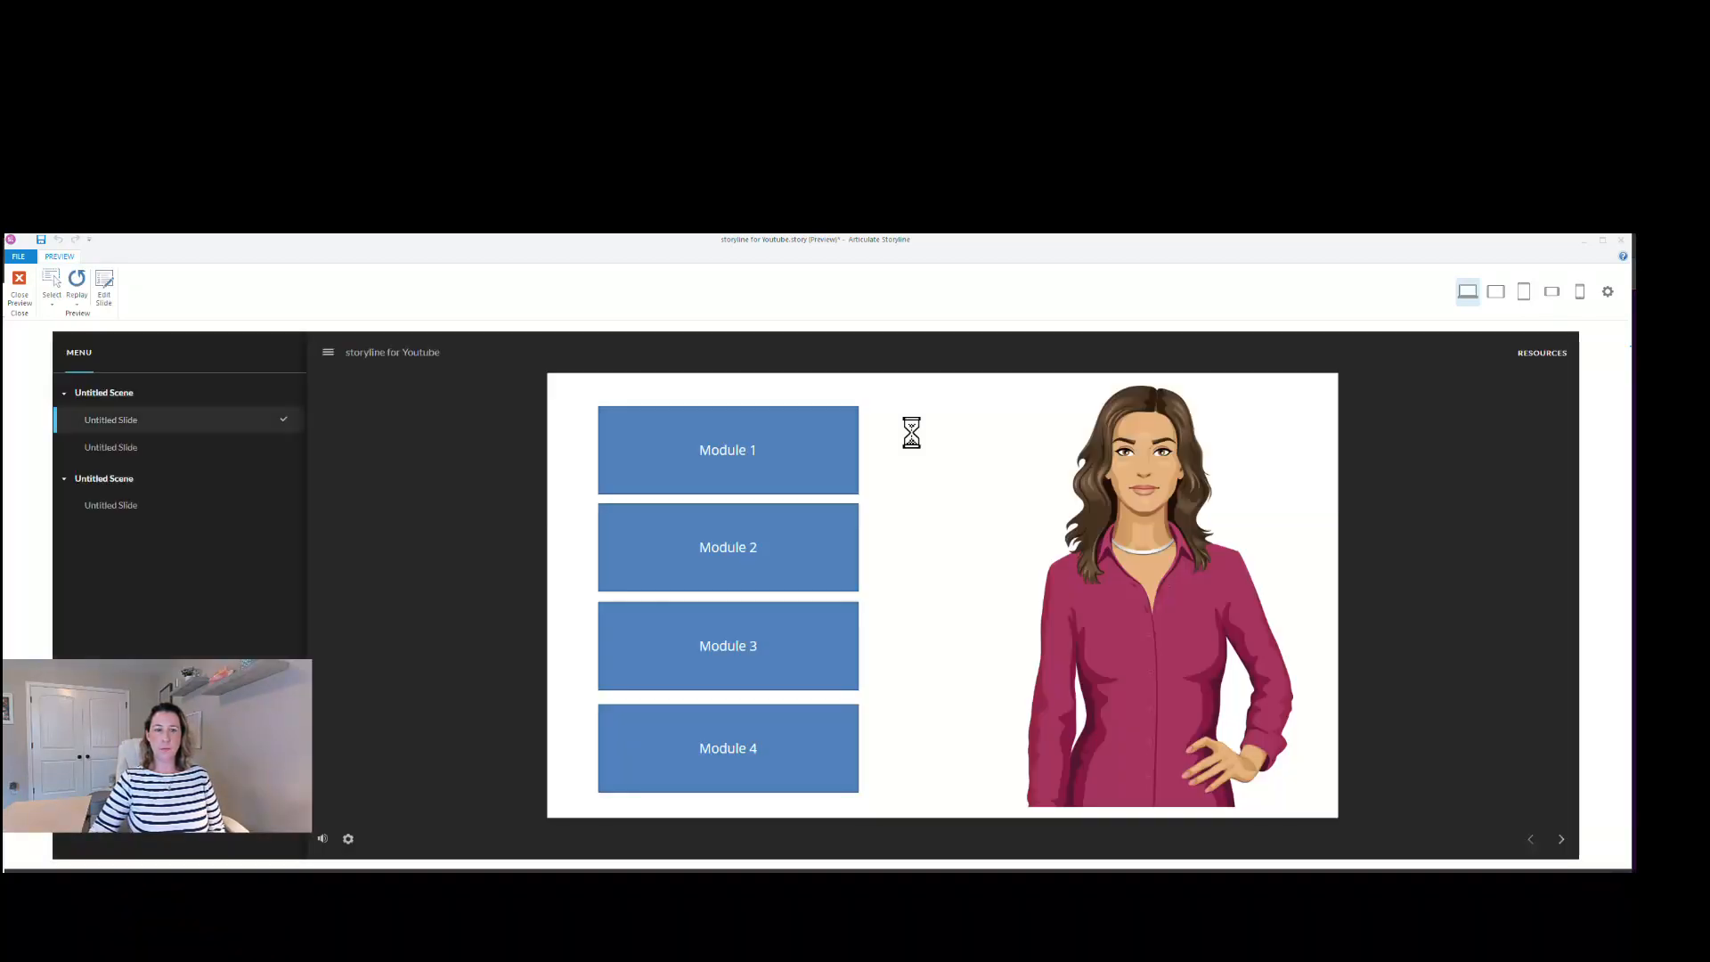
left_click(767, 462)
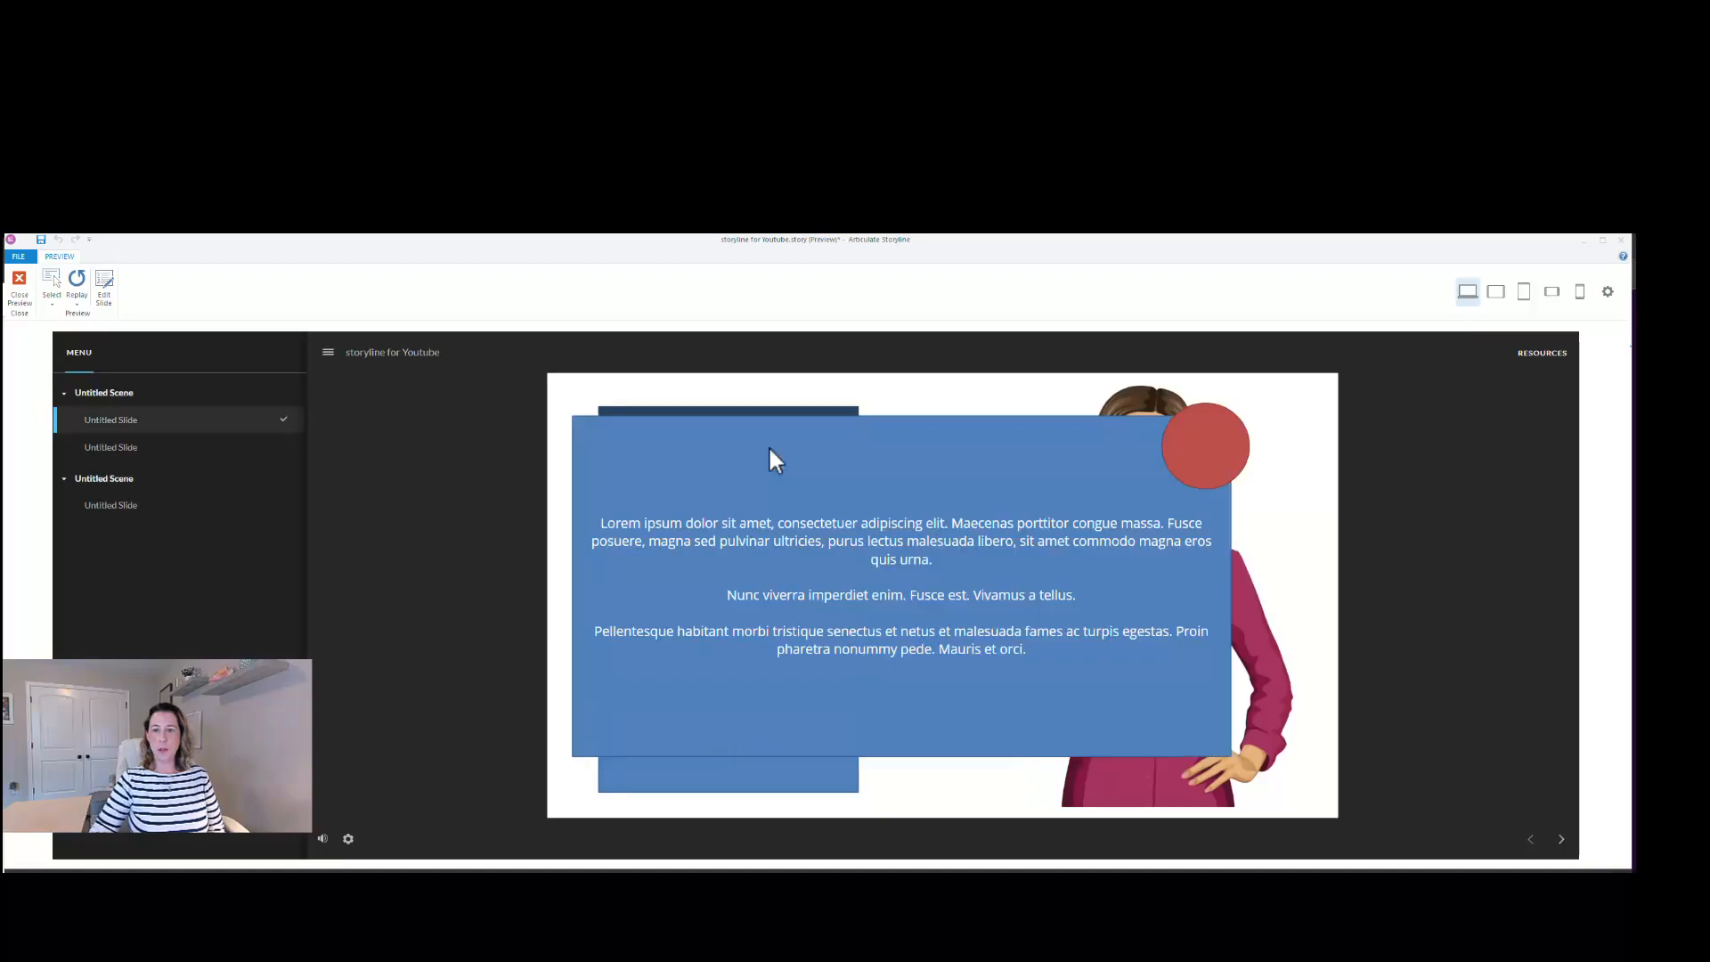
left_click(1187, 461)
left_click(774, 557)
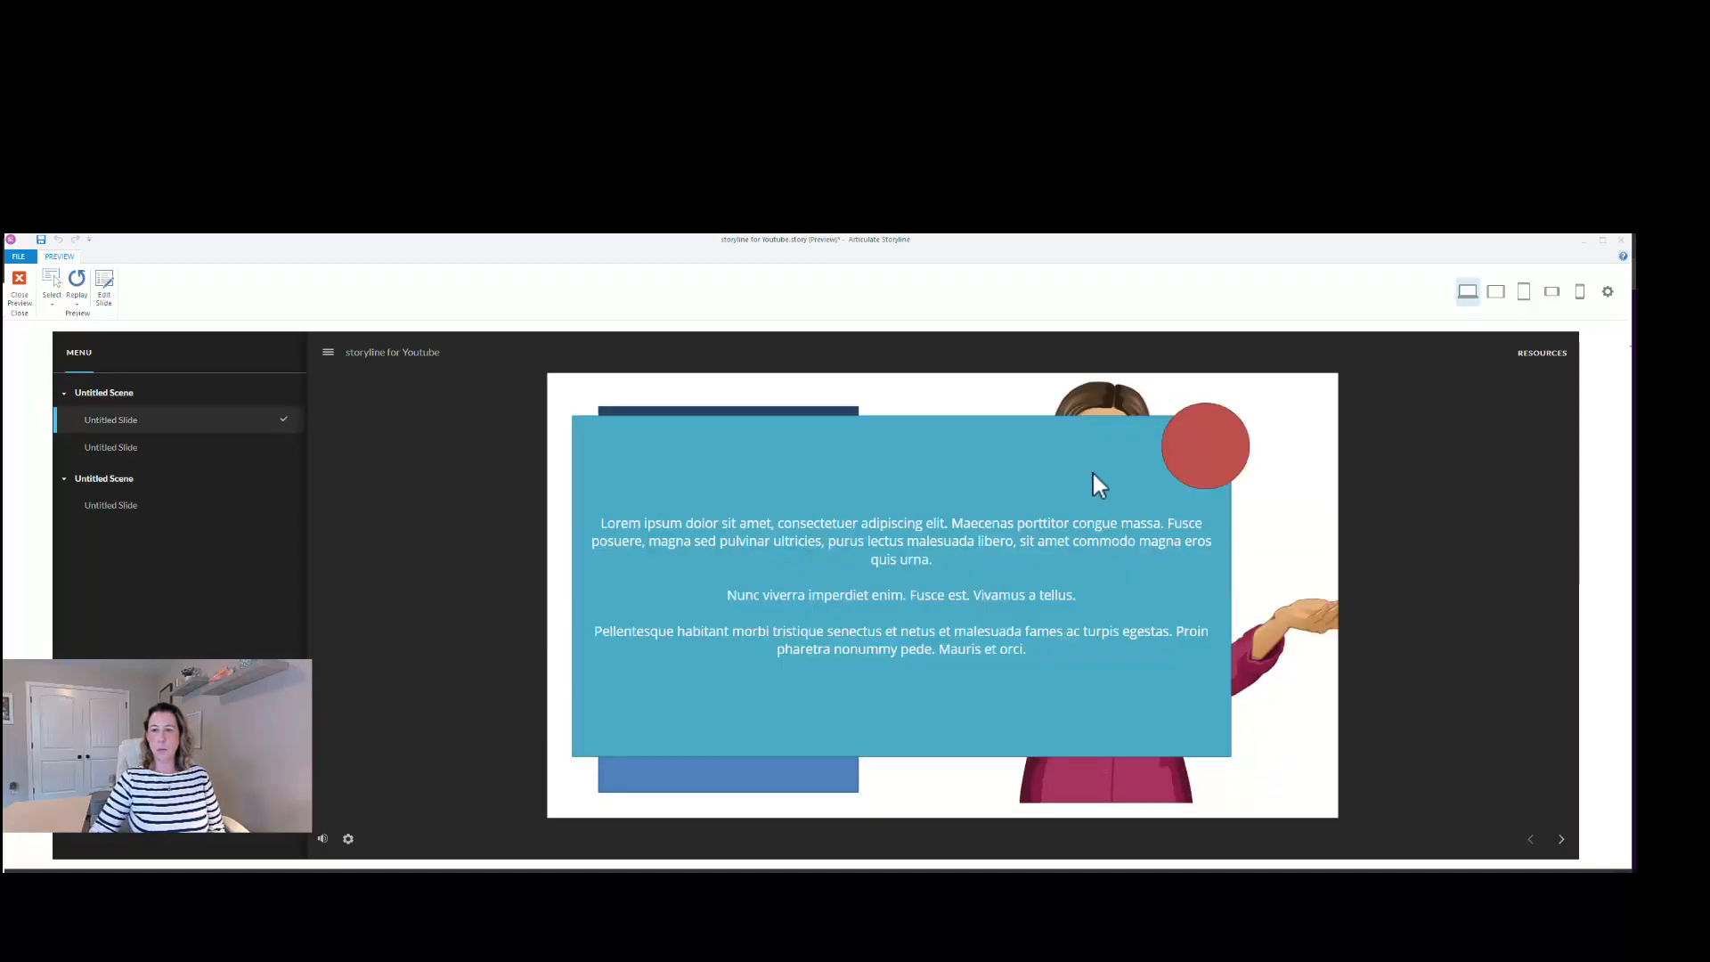
left_click(1193, 459)
- View and close the Module 3 and Module 4 feedback layers in the preview, and advance to the next slide
left_click(789, 647)
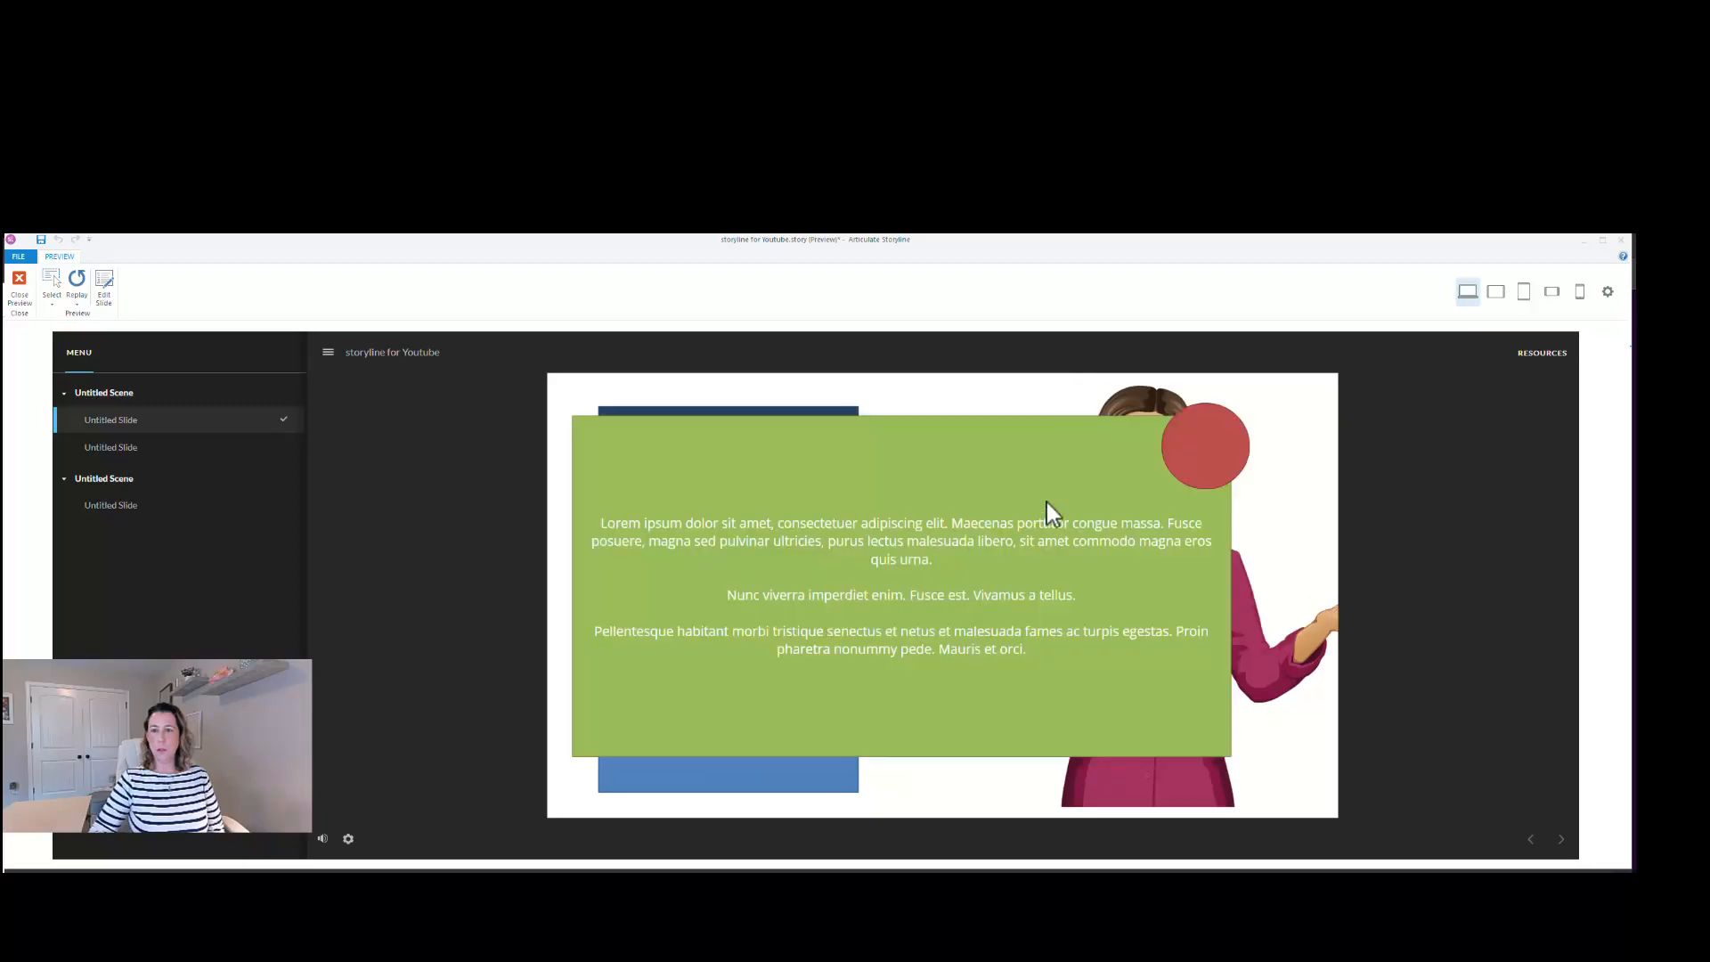
left_click(1207, 461)
left_click(779, 767)
left_click(1202, 459)
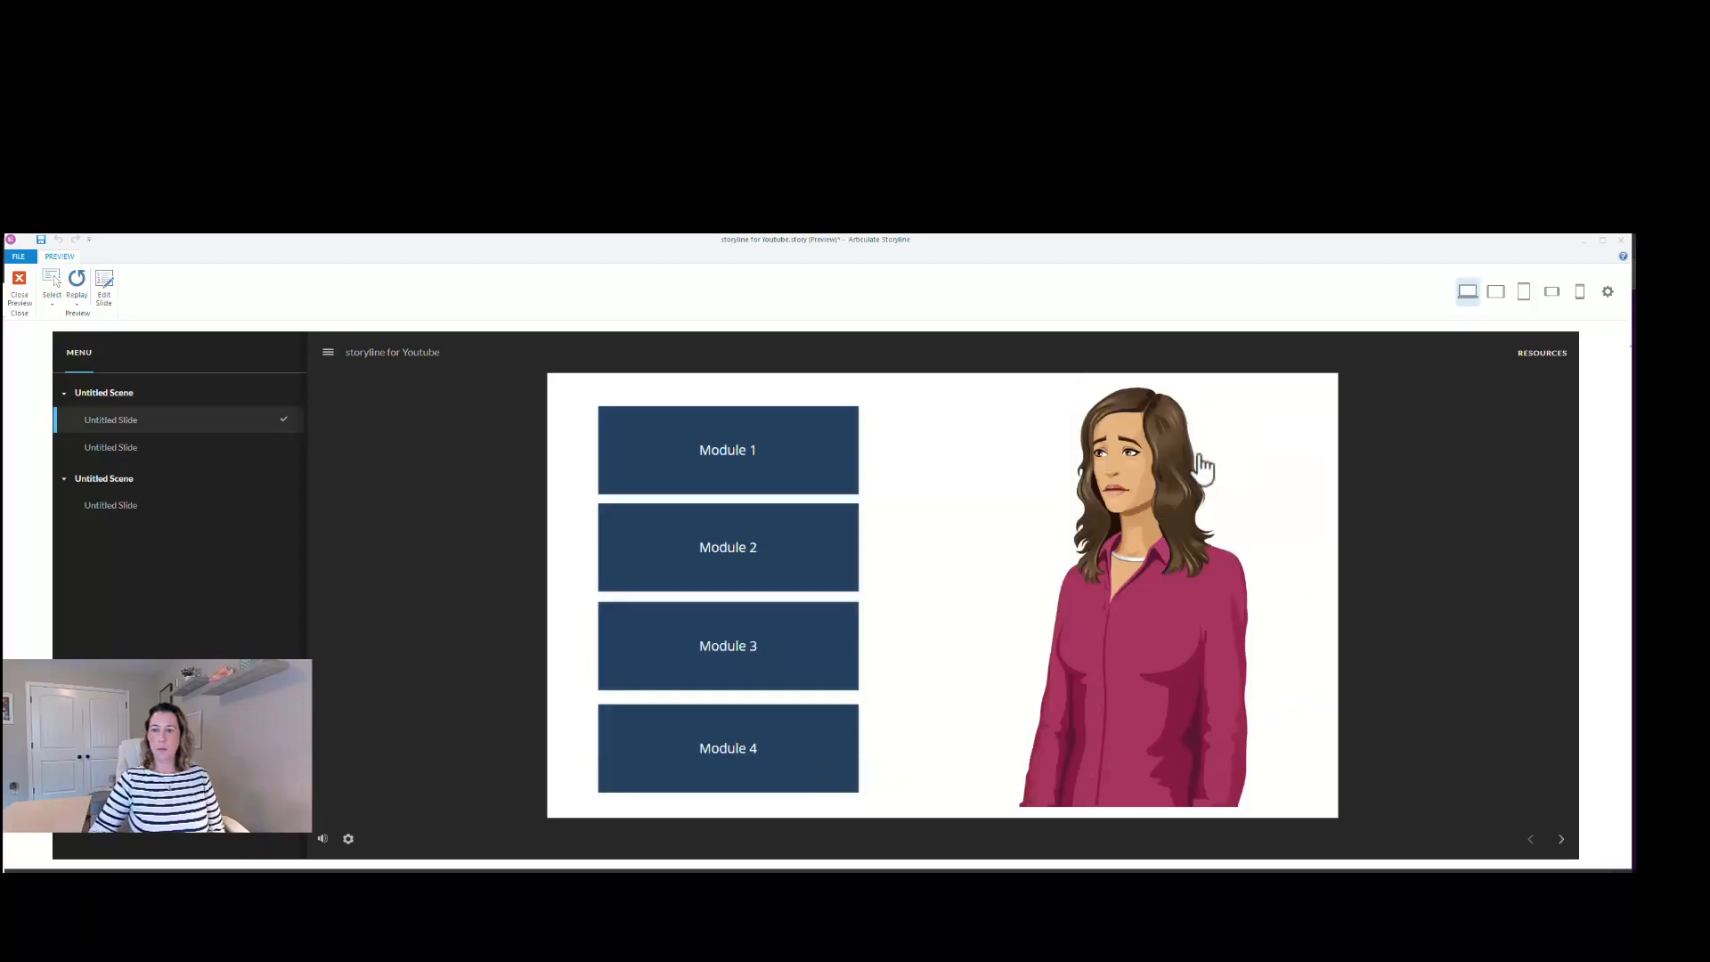
left_click(1562, 840)
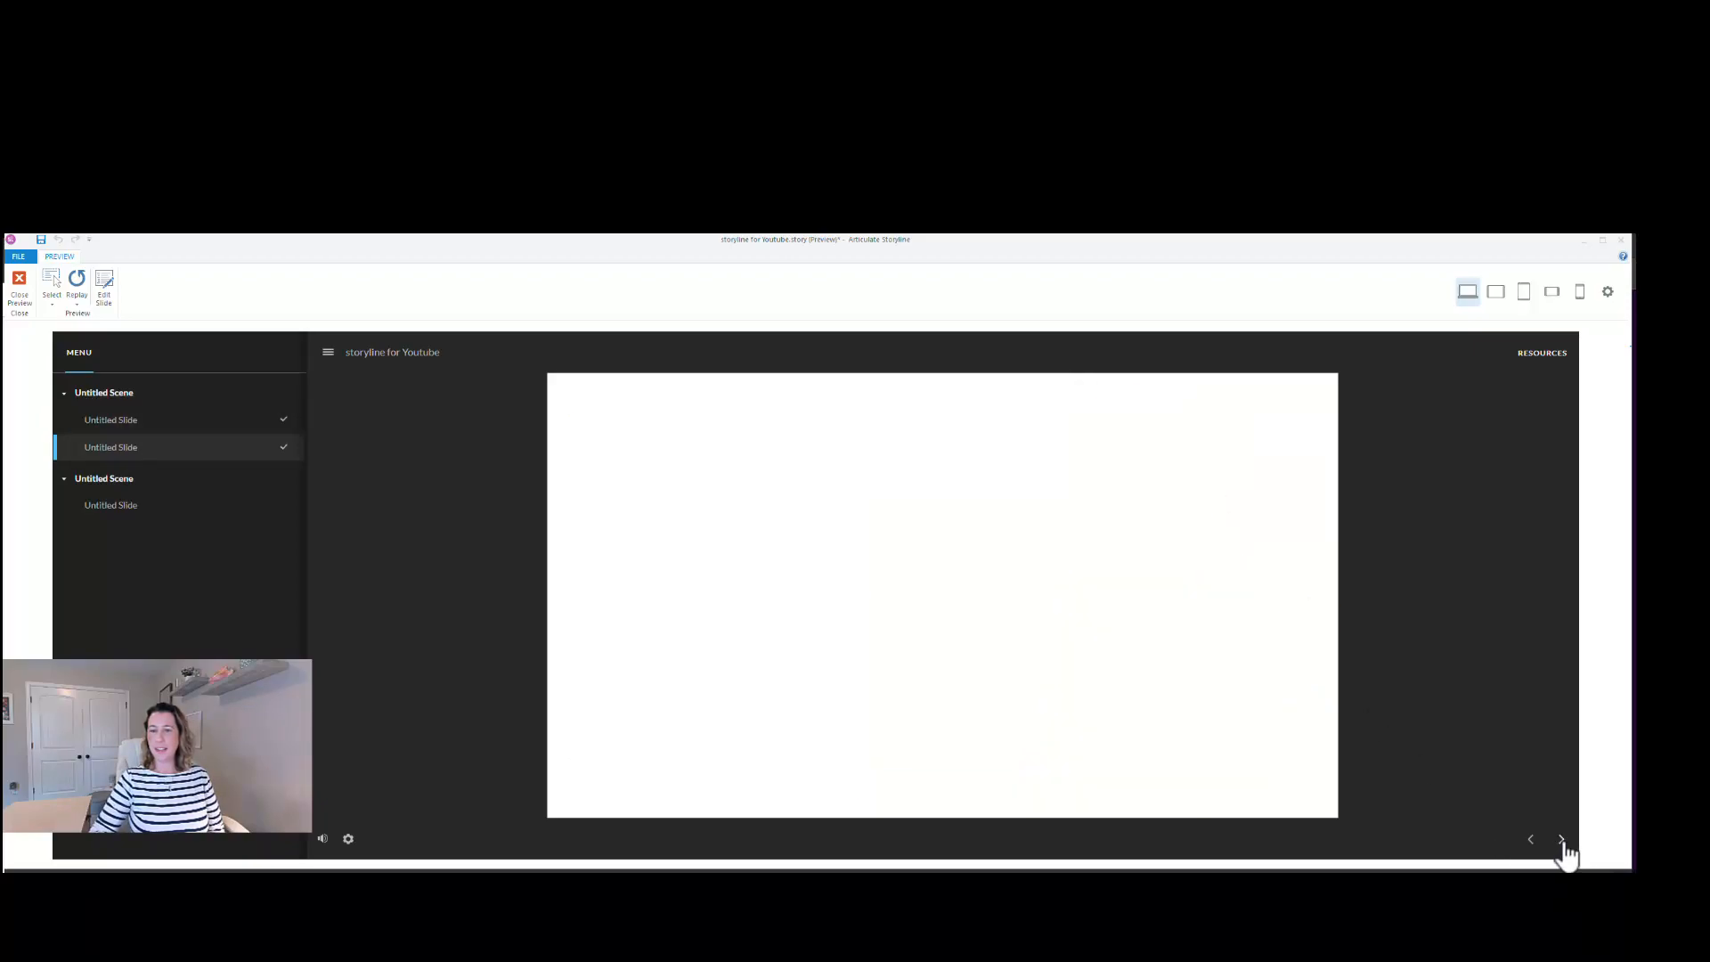